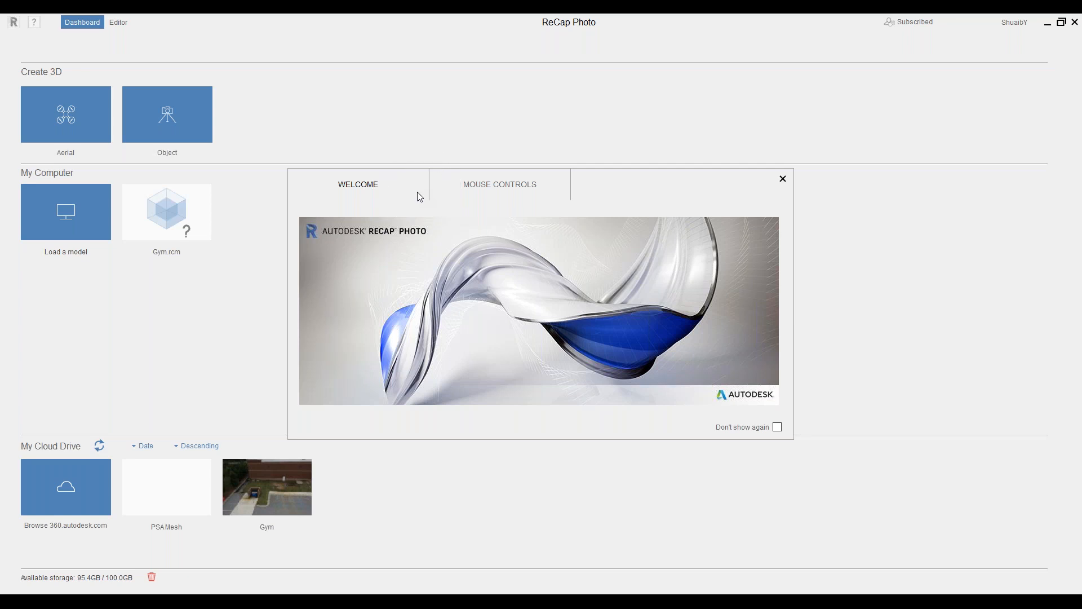
Review the mouse controls, close the Welcome dialog and start a new Aerial project
left_click(480, 189)
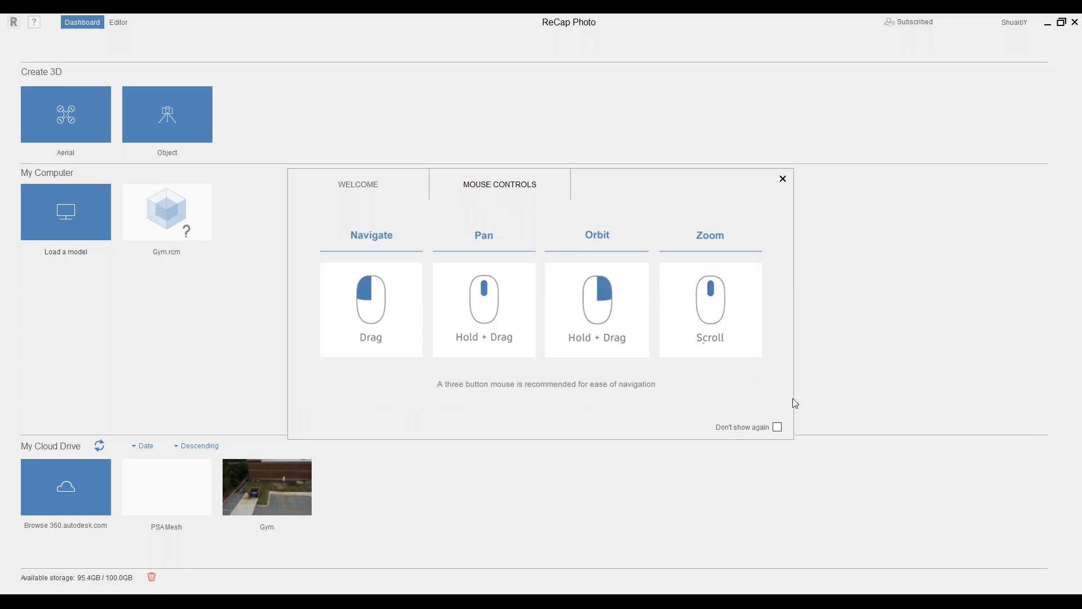
left_click(778, 428)
left_click(778, 428)
left_click(783, 179)
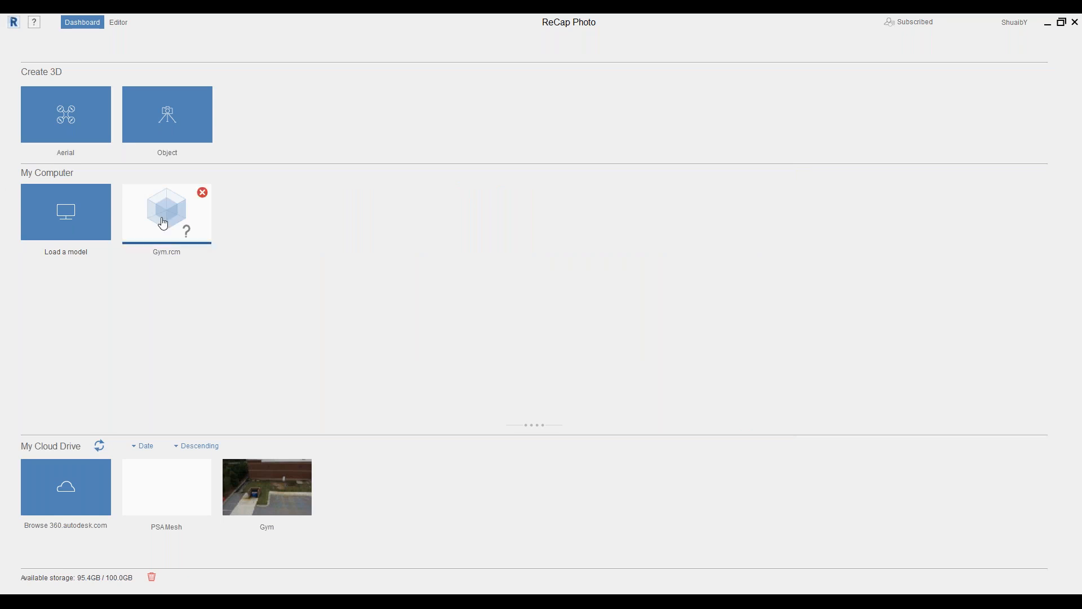
left_click(83, 100)
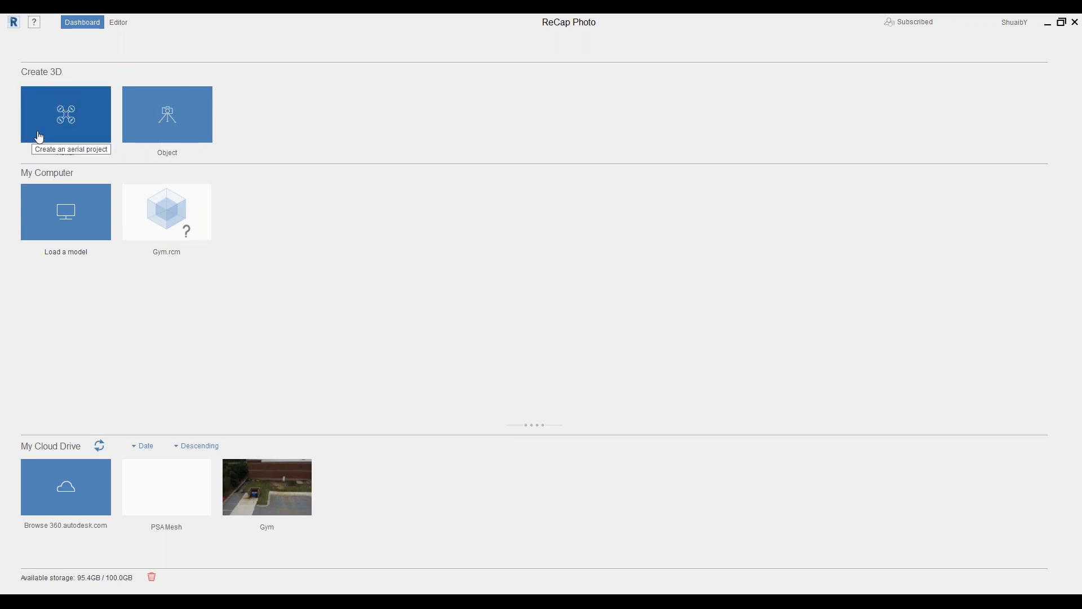
left_click(56, 126)
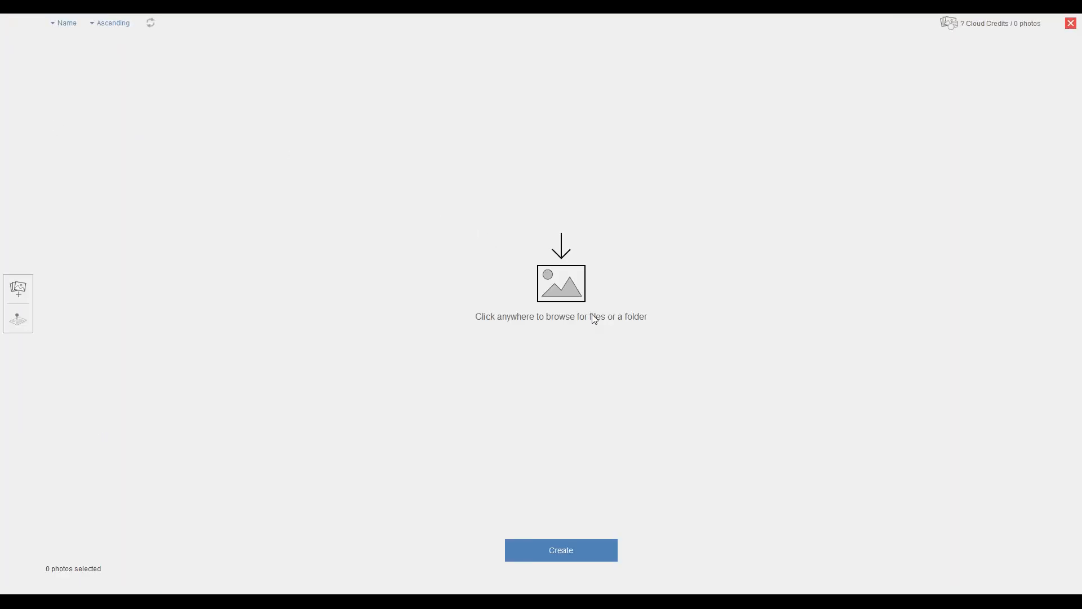
Browse to the Gym\Photos folder and select all its photos with Ctrl+A
left_click(570, 272)
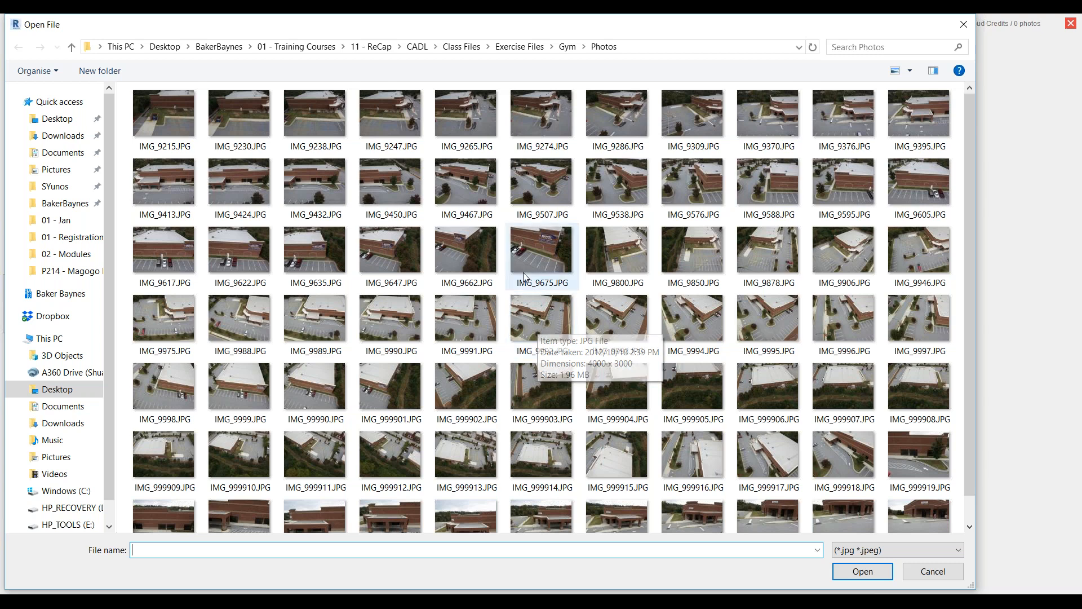
left_click(164, 142)
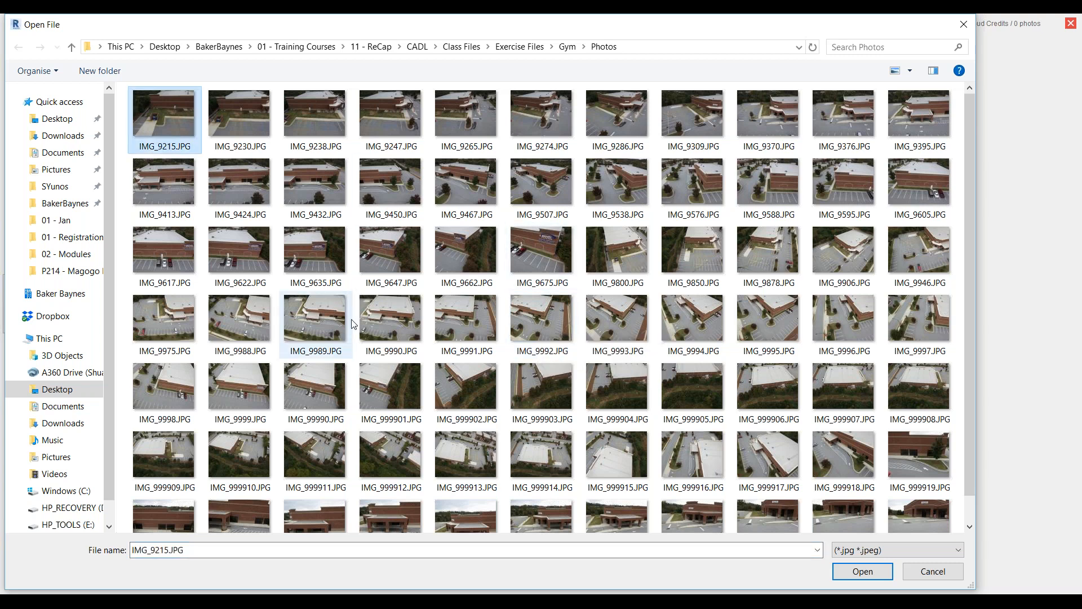
key("ctrl+a")
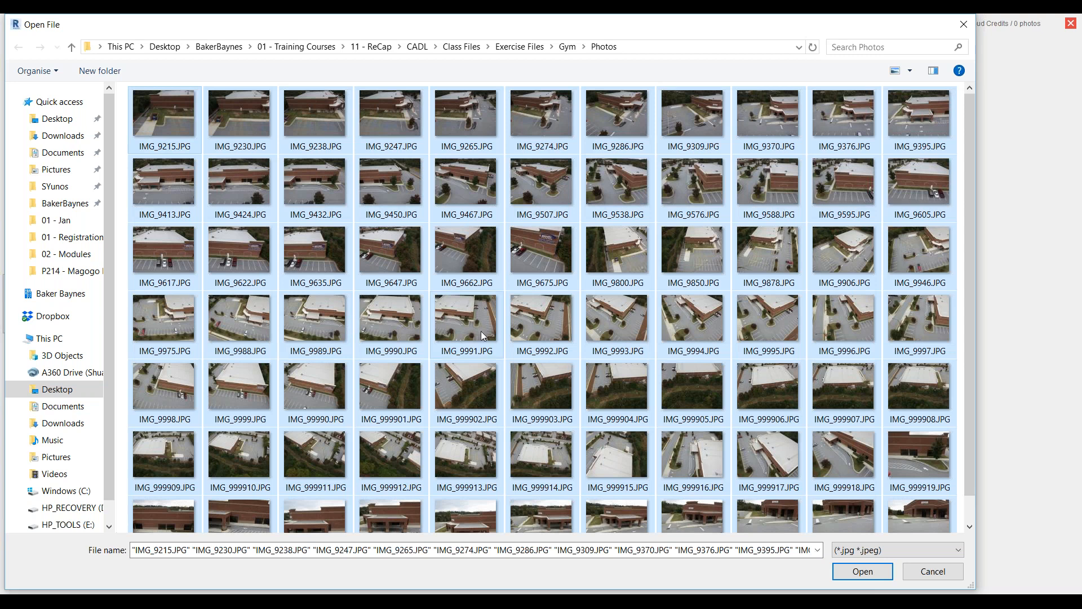
Import the gym photos, accept the no-geolocation warning and remove IMG_9238, leaving 76 photos
left_click(871, 572)
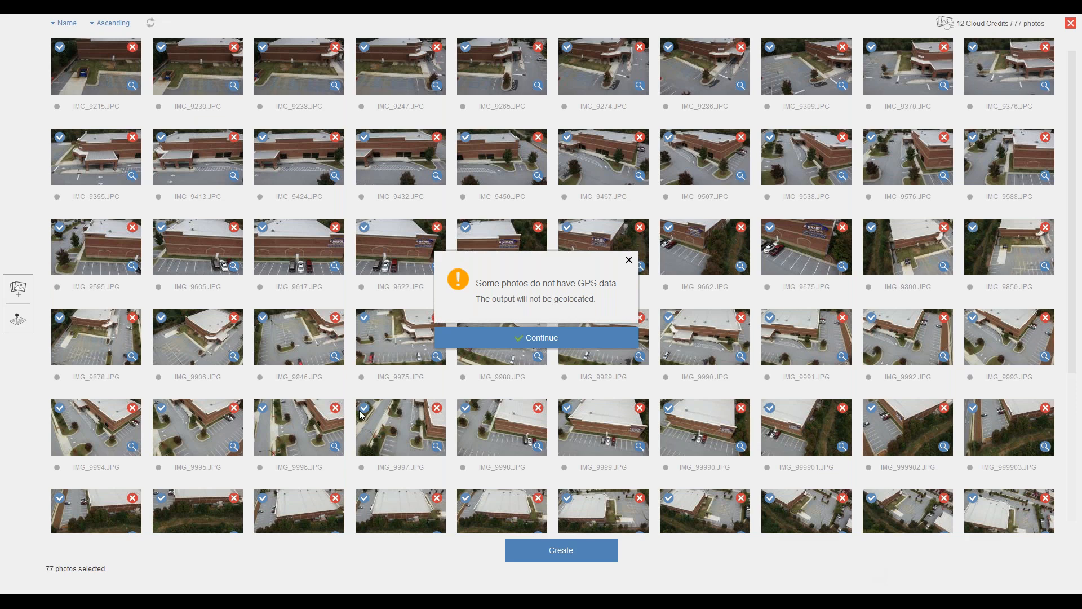
left_click(548, 342)
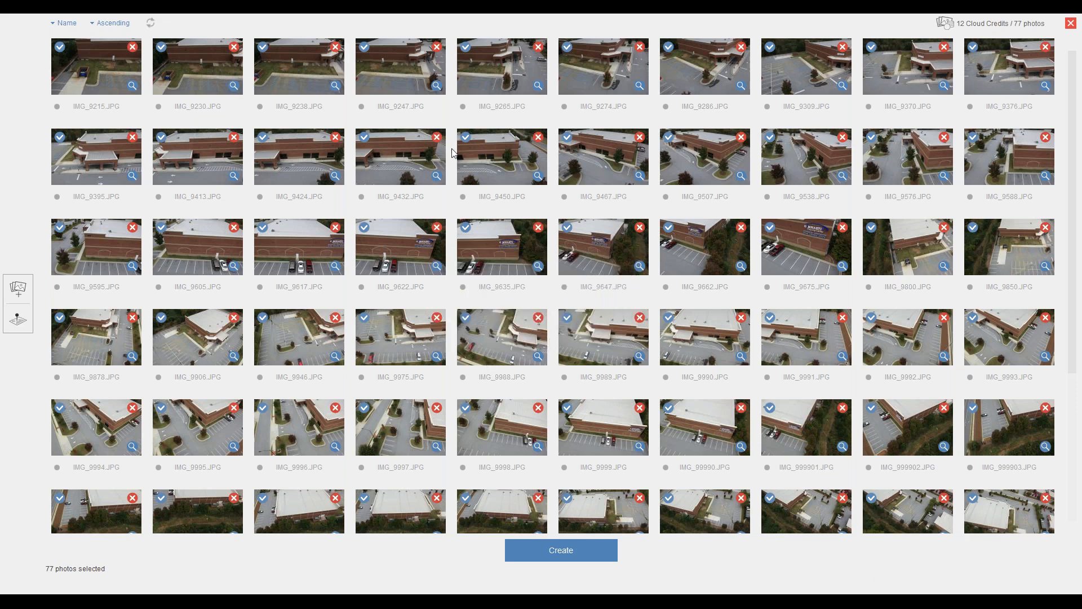
left_click(335, 48)
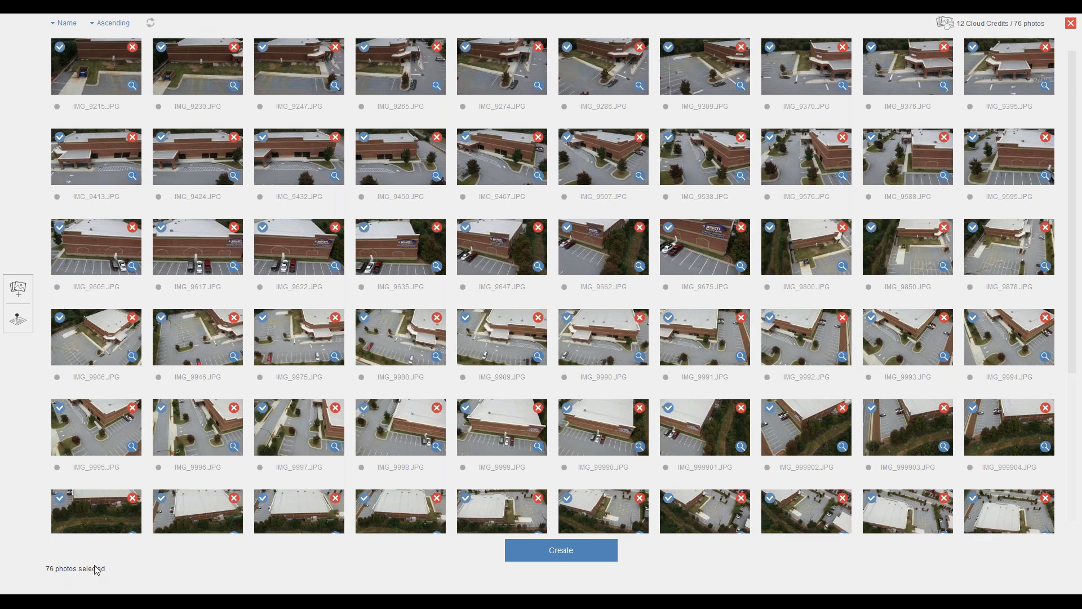
key("ctrl")
key("ctrl")
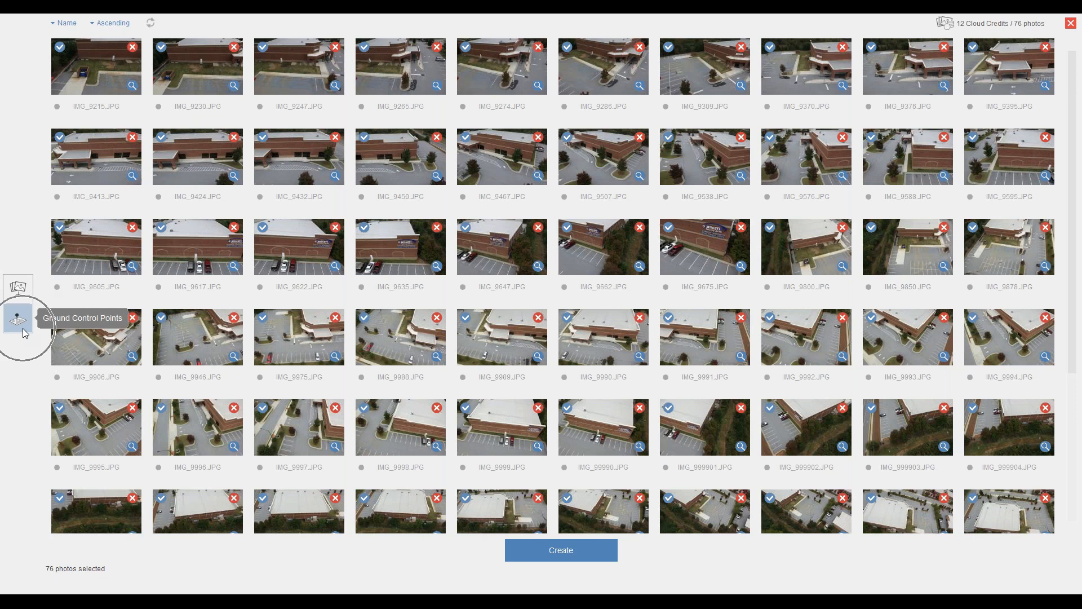
key("ctrl")
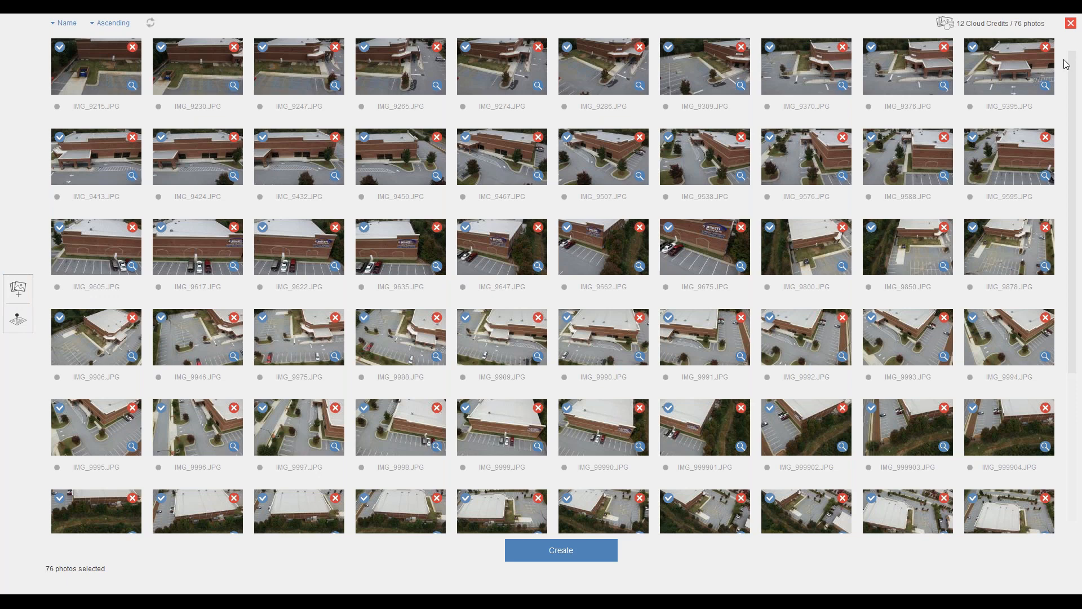
key("ctrl")
key("ctrl")
left_click(1071, 23)
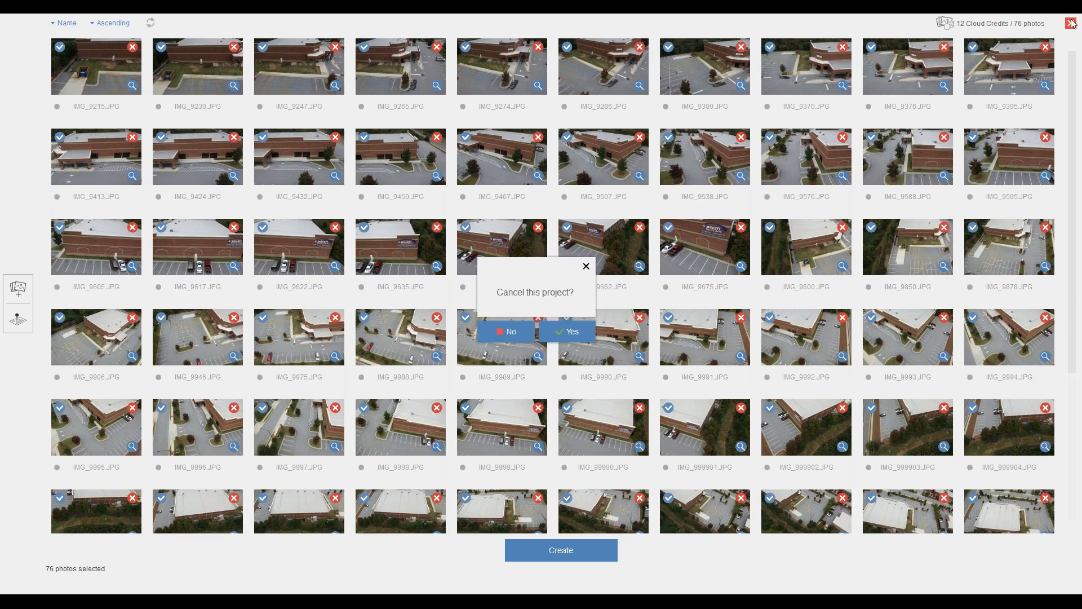
Answer Yes to 'Cancel this project?' to leave the aerial project
left_click(562, 332)
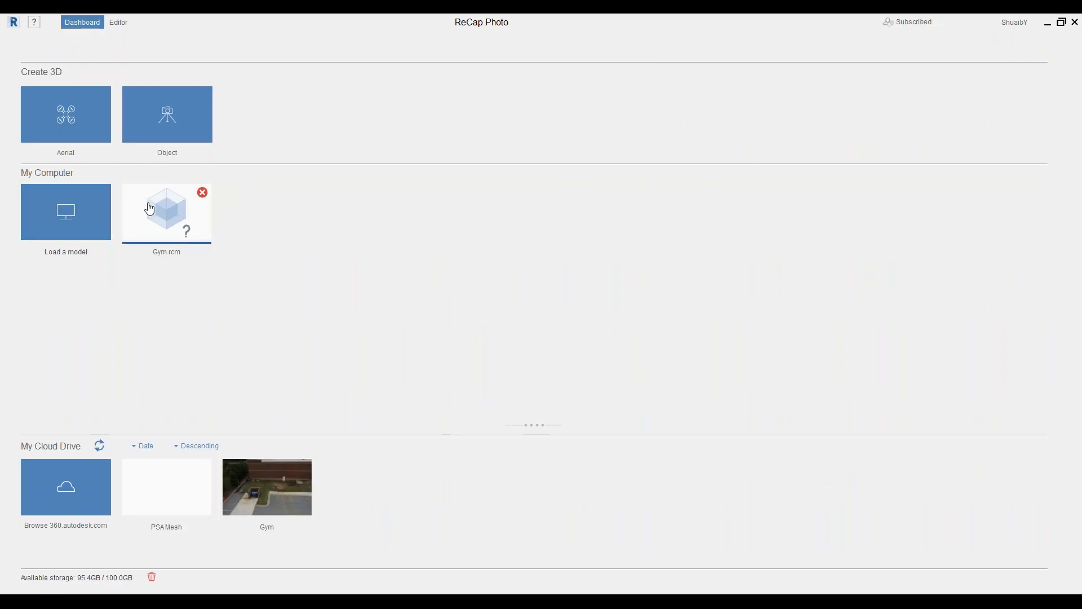
key("ctrl")
key("ctrl")
key("ctrl")
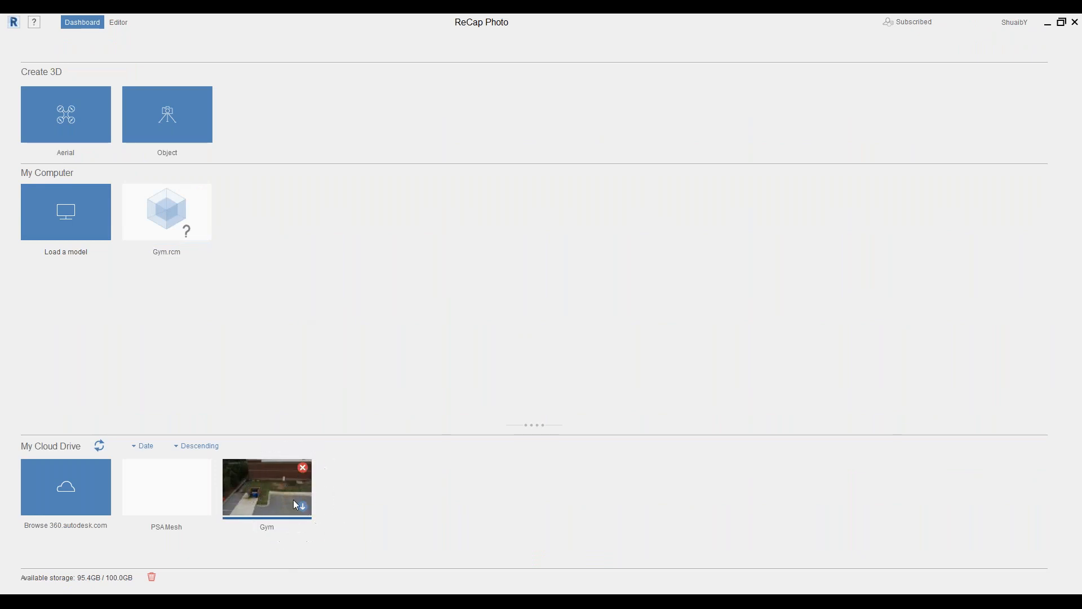
key("ctrl")
key("ctrl")
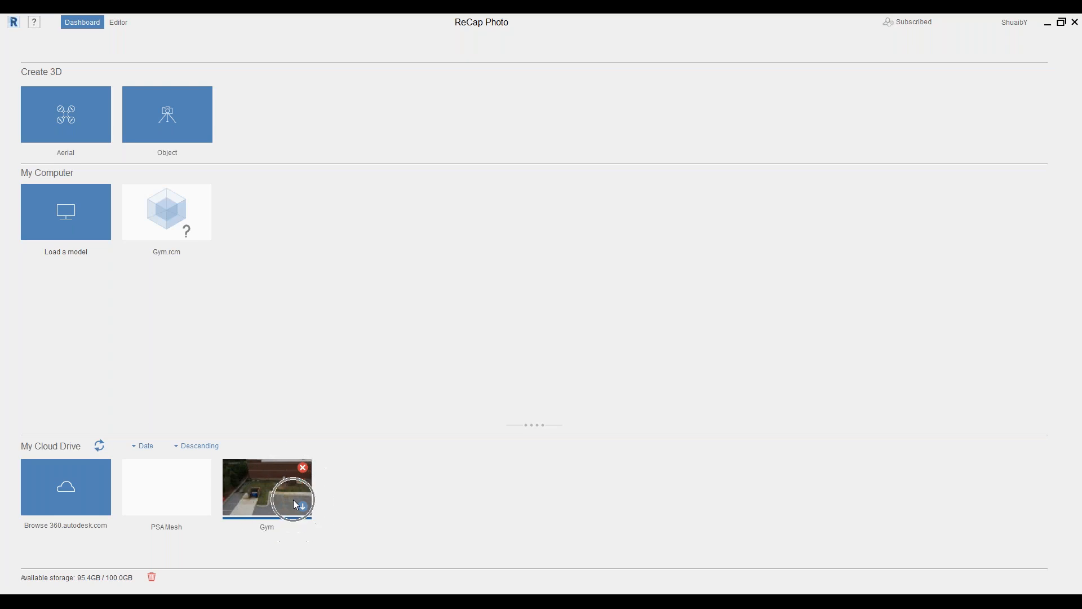
key("ctrl")
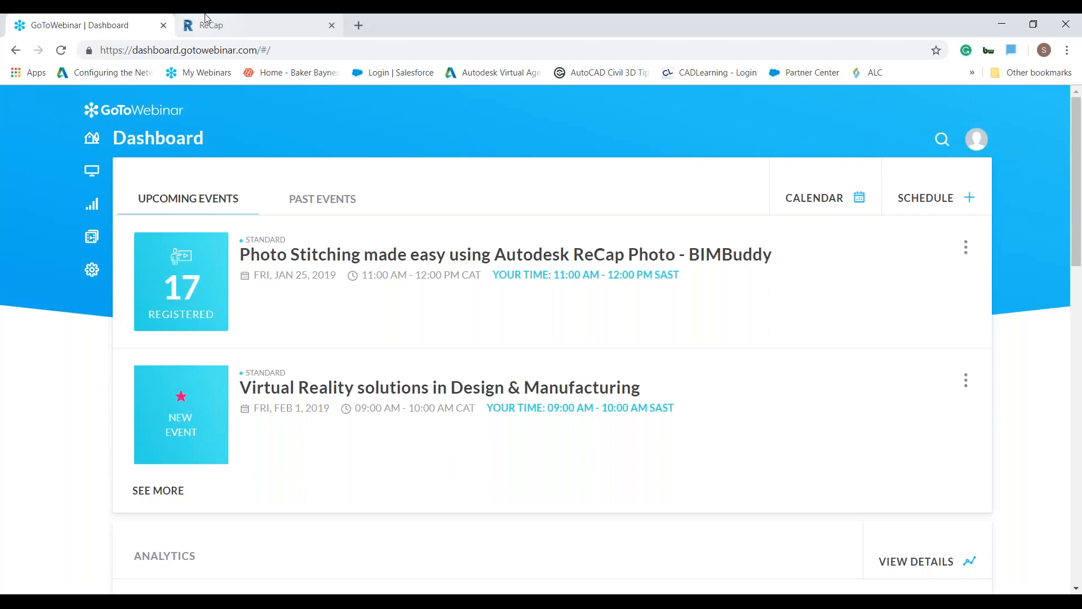
Switch to the ReCap web project list and open the Wonderkop project's options menu
left_click(206, 20)
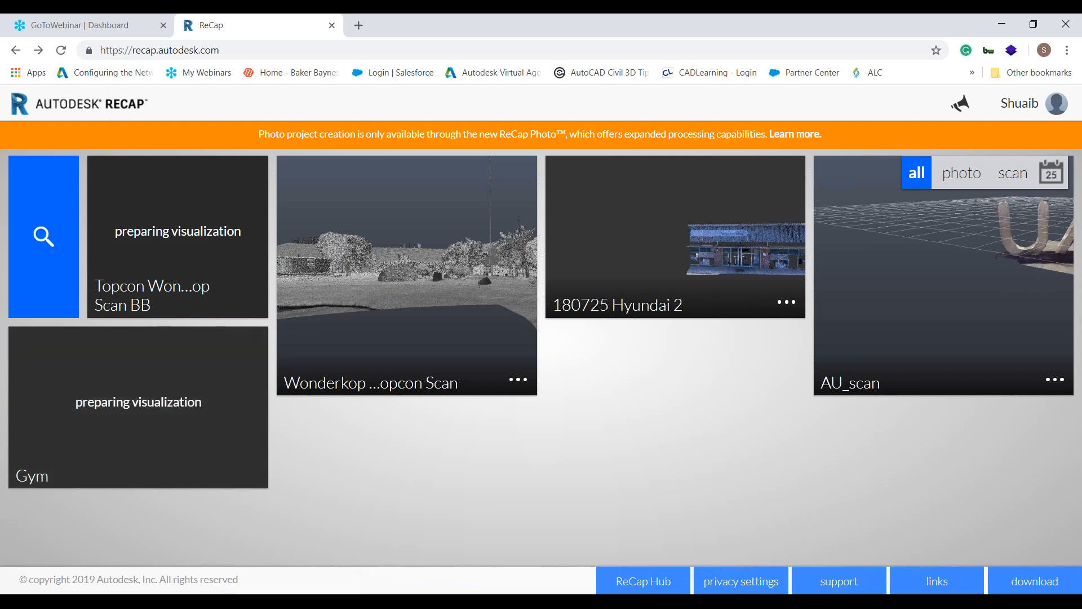
left_click(520, 381)
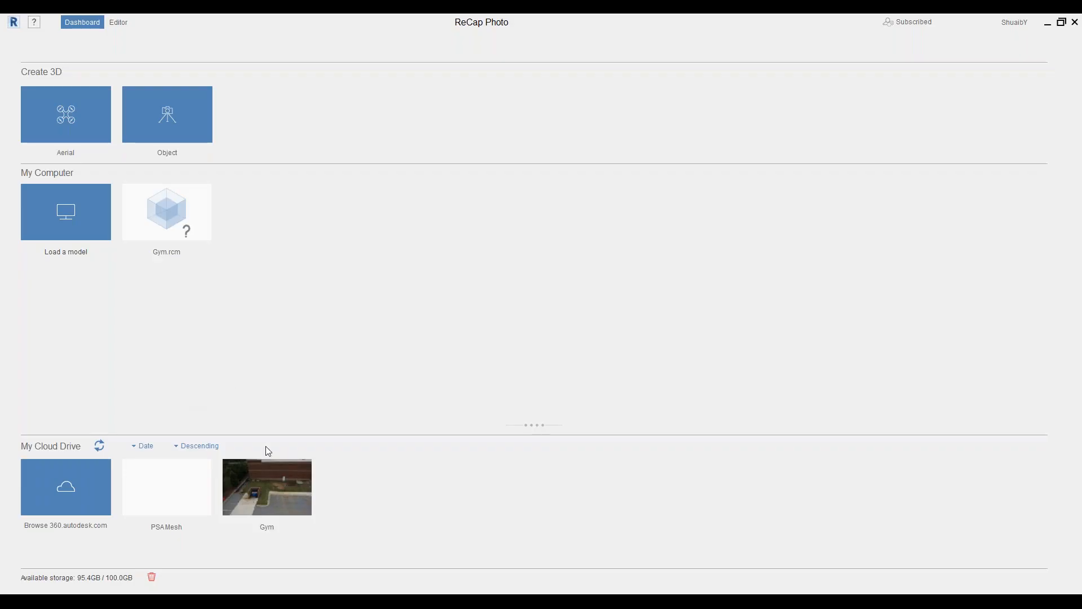
Open the Gym.rcm tile under My Computer in the Editor
mouse_move(279, 518)
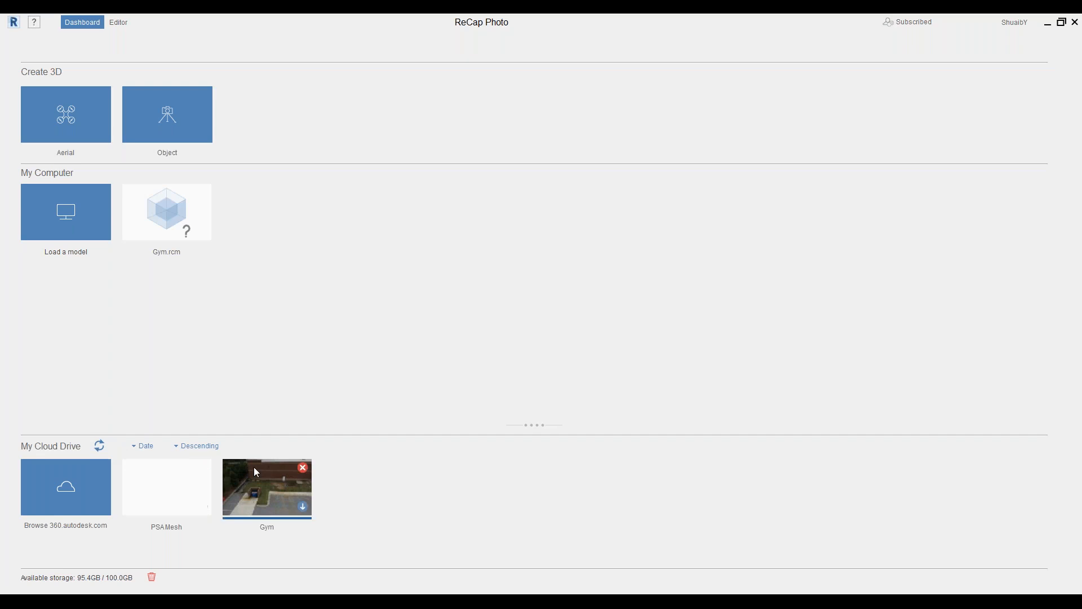
mouse_move(313, 477)
left_click(125, 219)
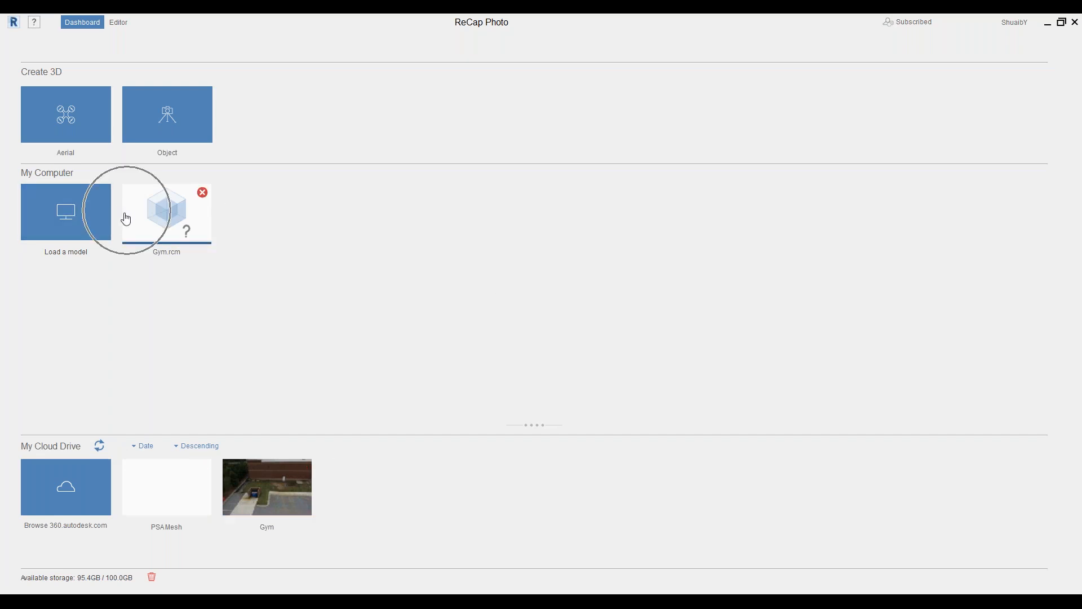
left_click(84, 223)
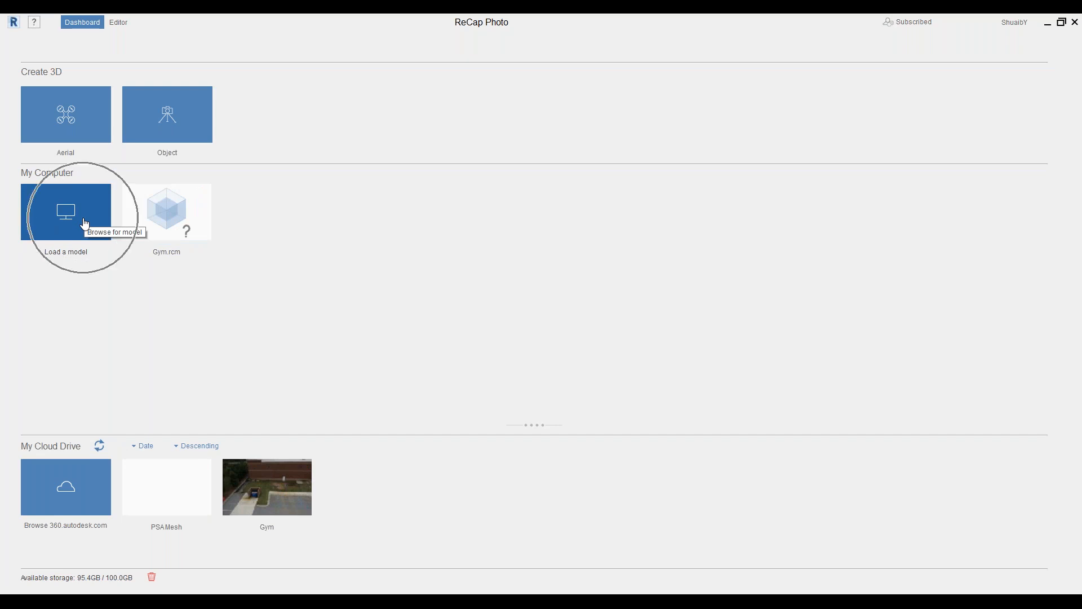
left_click(172, 218)
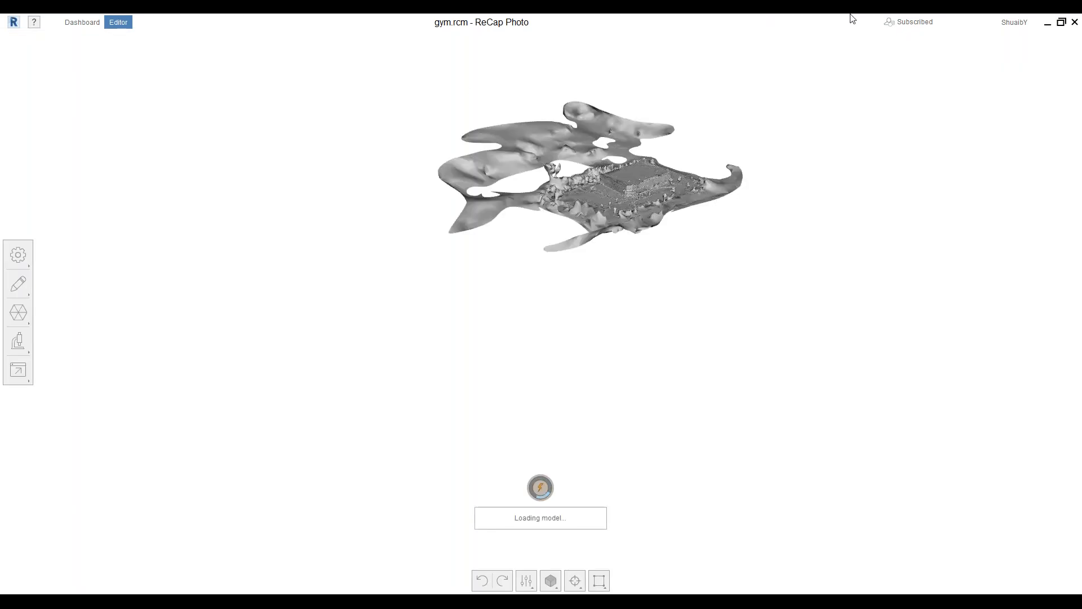
Orbit, pan and zoom around the textured gym mesh to view roof, sides and horizon
scroll(540, 164, "up", 5)
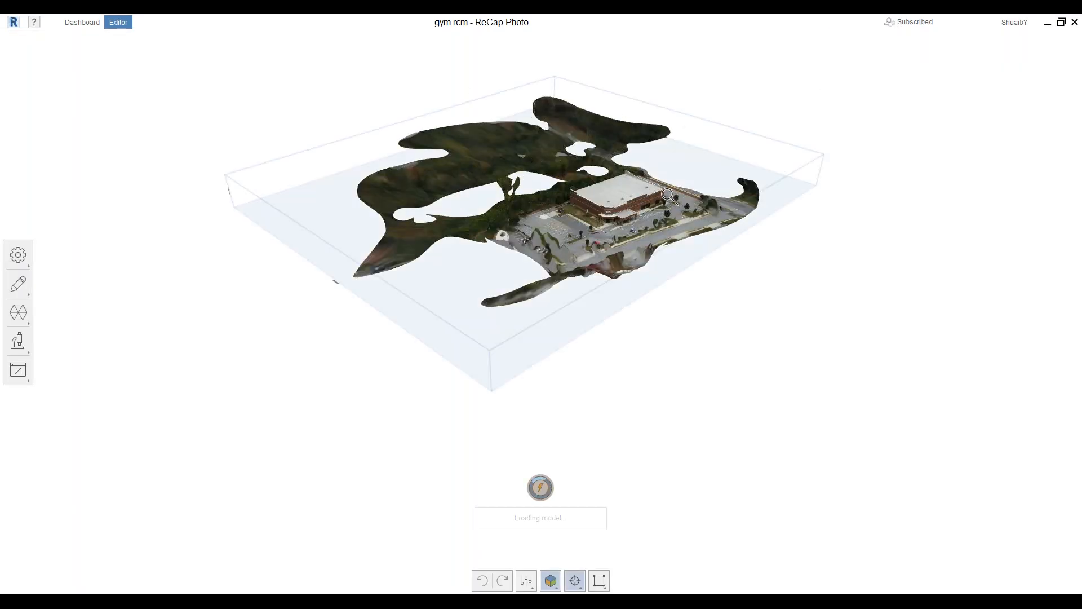
scroll(669, 207, "up", 8)
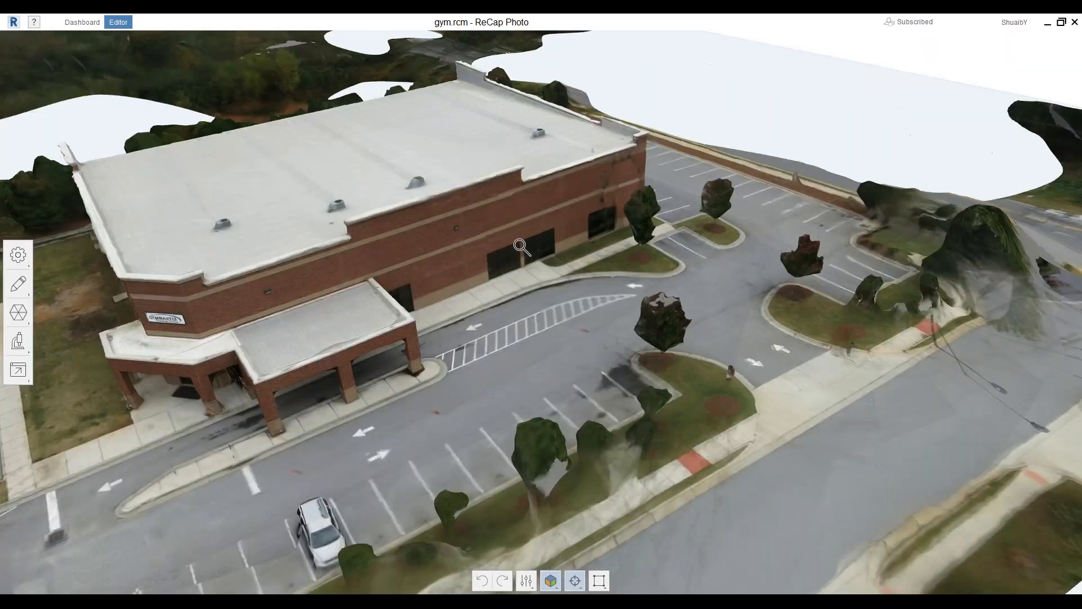
middle_click_drag(518, 246, 550, 333)
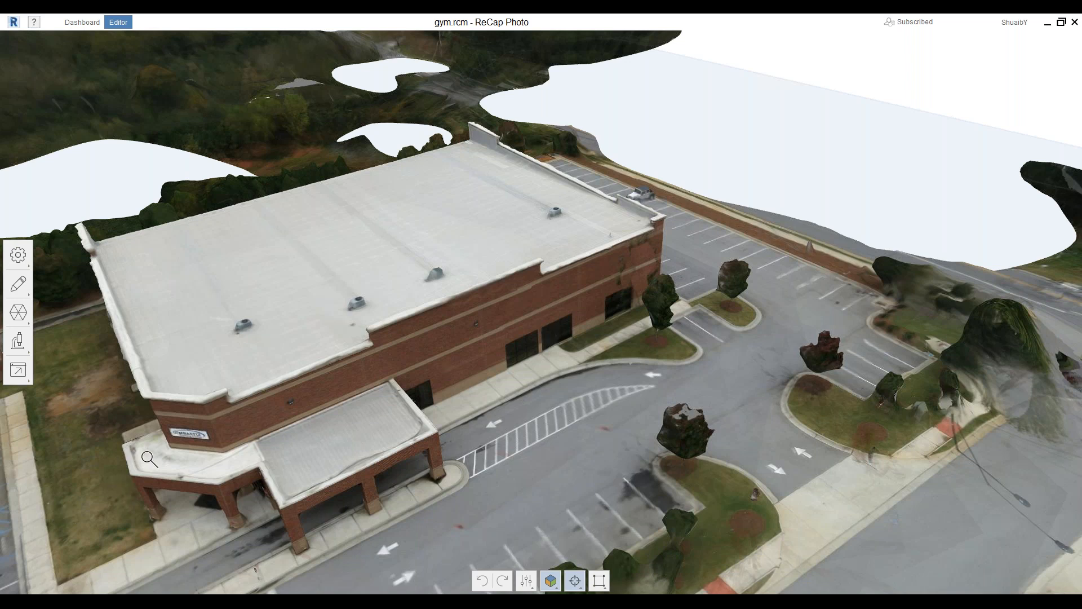
scroll(150, 459, "up", 9)
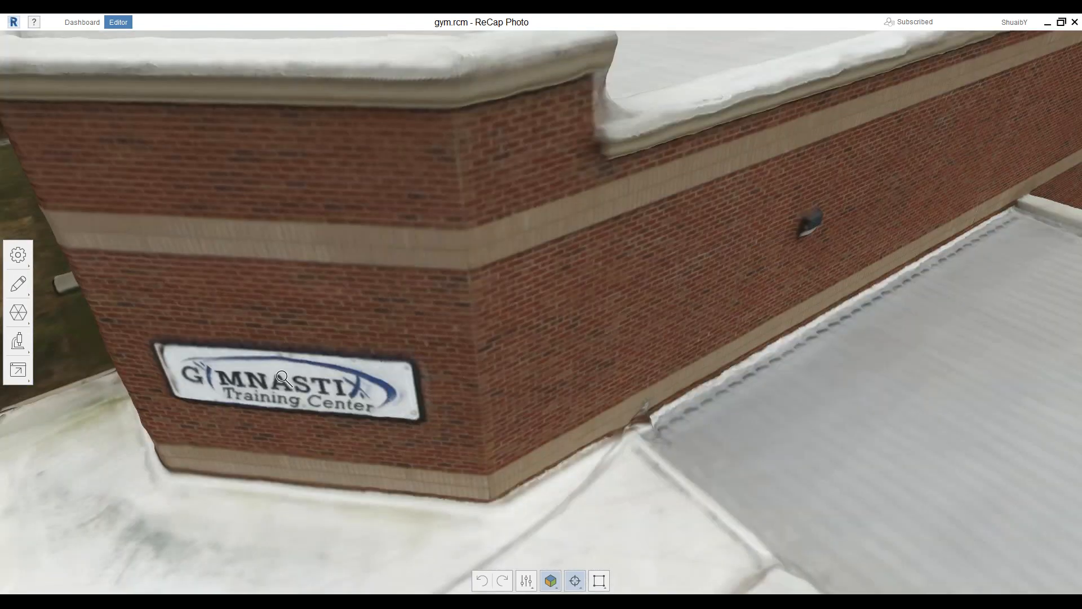
scroll(304, 293, "down", 2)
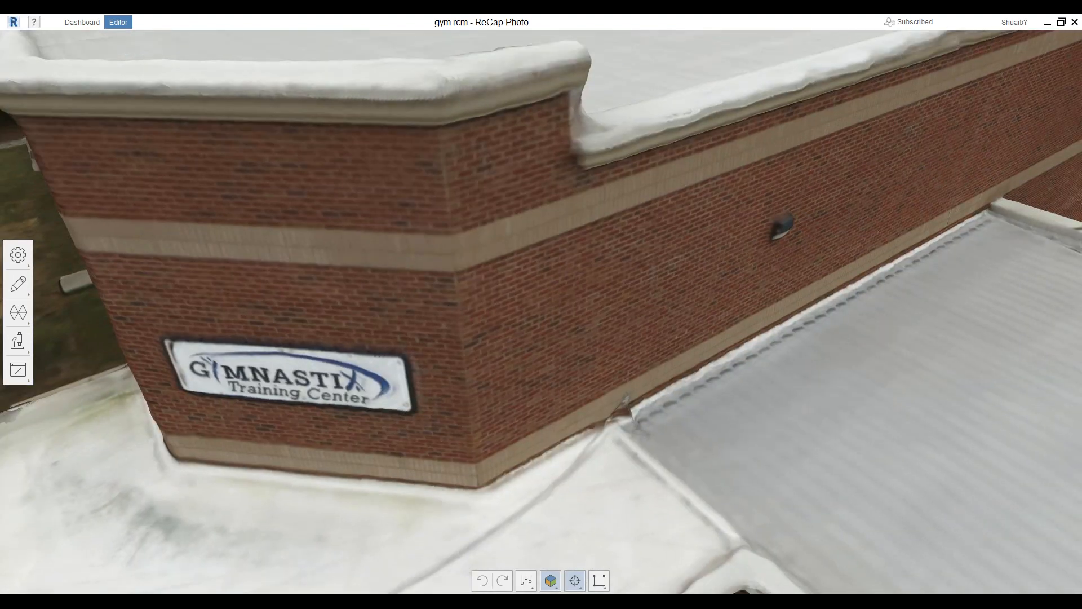
scroll(297, 299, "down", 3)
right_click_drag(494, 447, 522, 427)
scroll(451, 340, "down", 2)
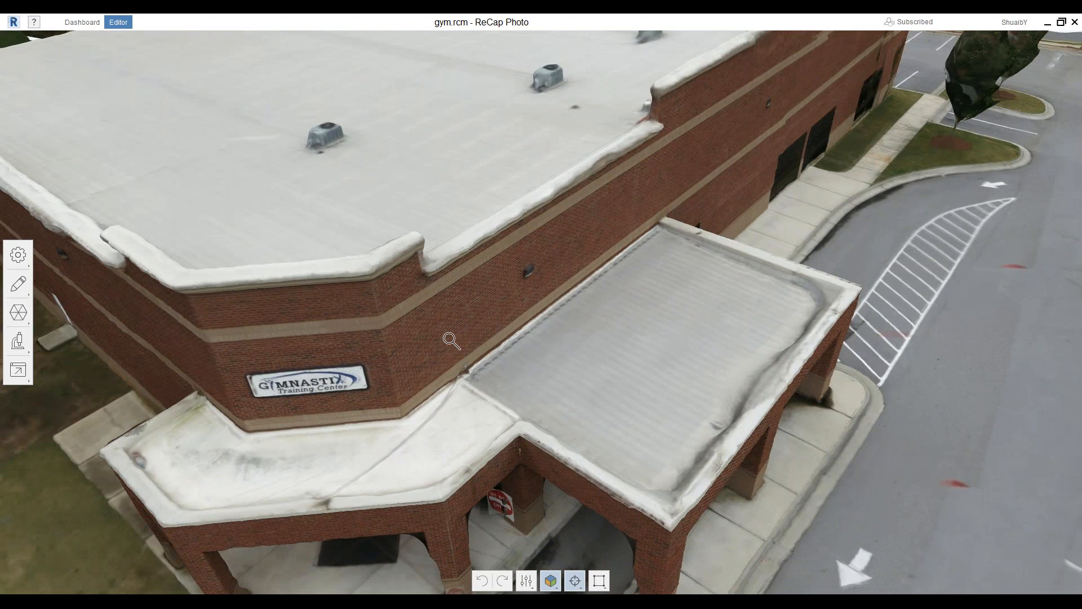
scroll(671, 319, "down", 3)
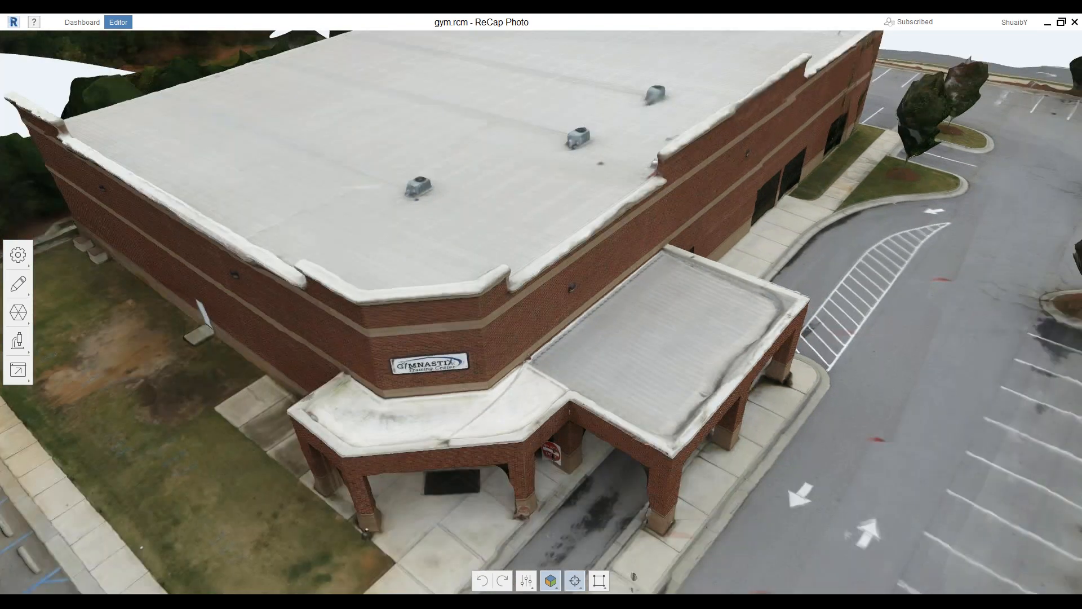
middle_click_drag(770, 364, 746, 375)
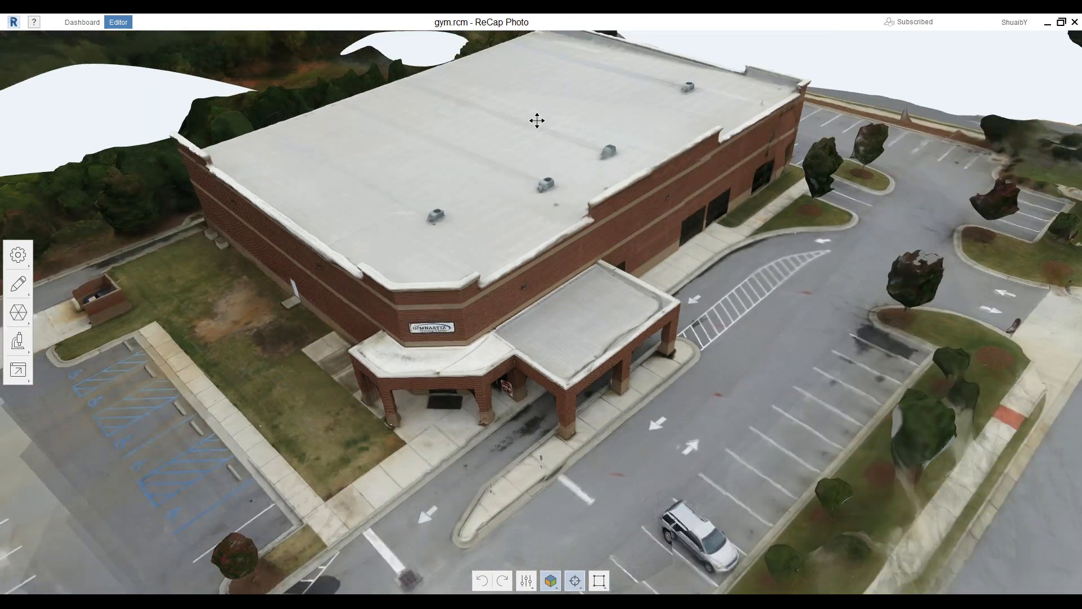
middle_click_drag(537, 121, 541, 210)
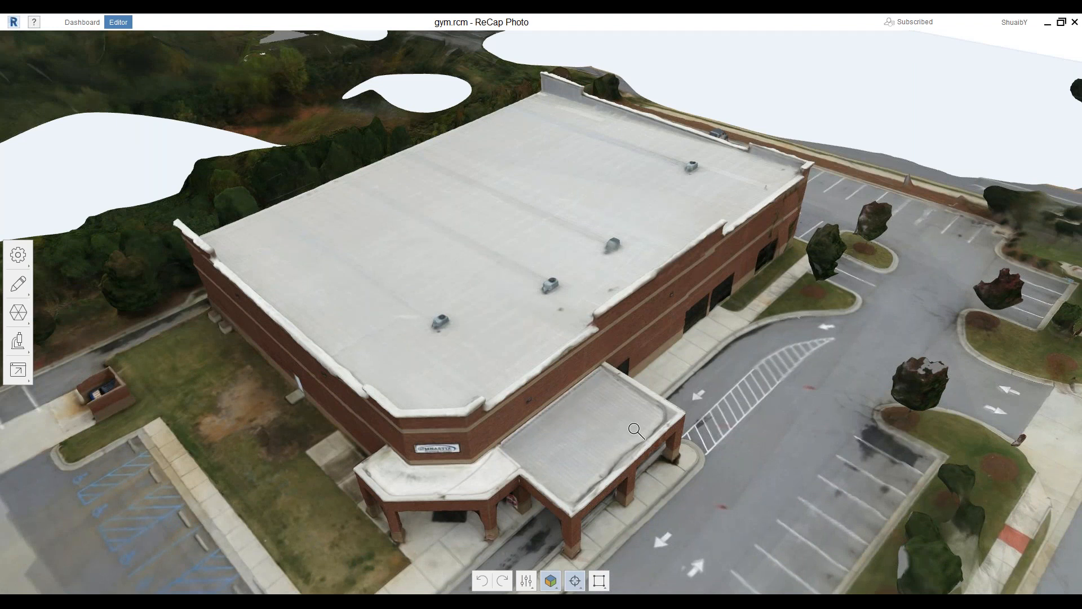
left_click_drag(636, 430, 598, 403)
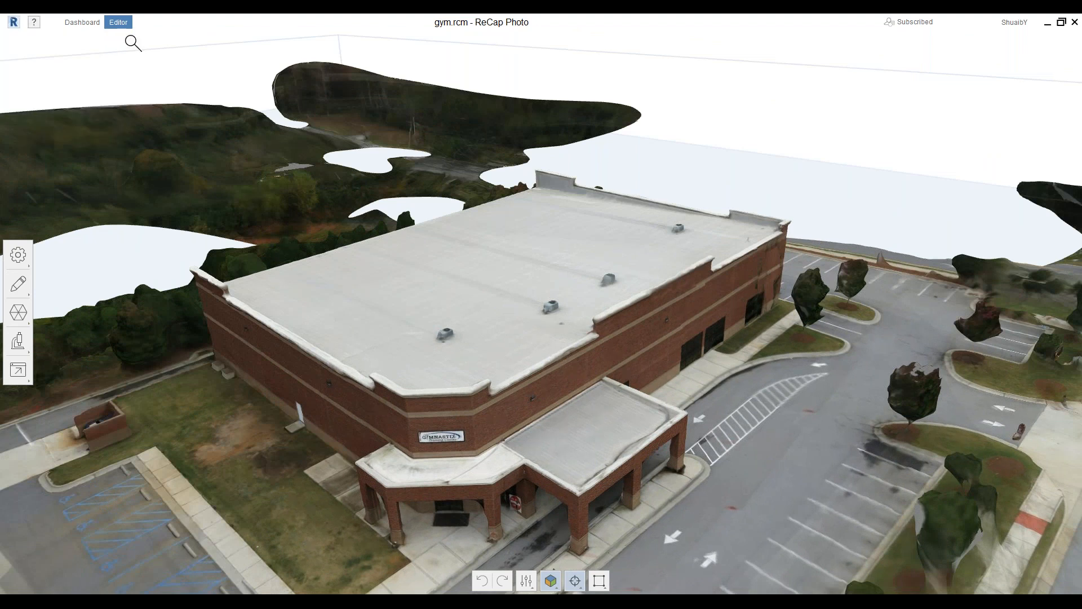
Switch to the Dashboard and back to the Editor, then open Model settings
left_click(80, 25)
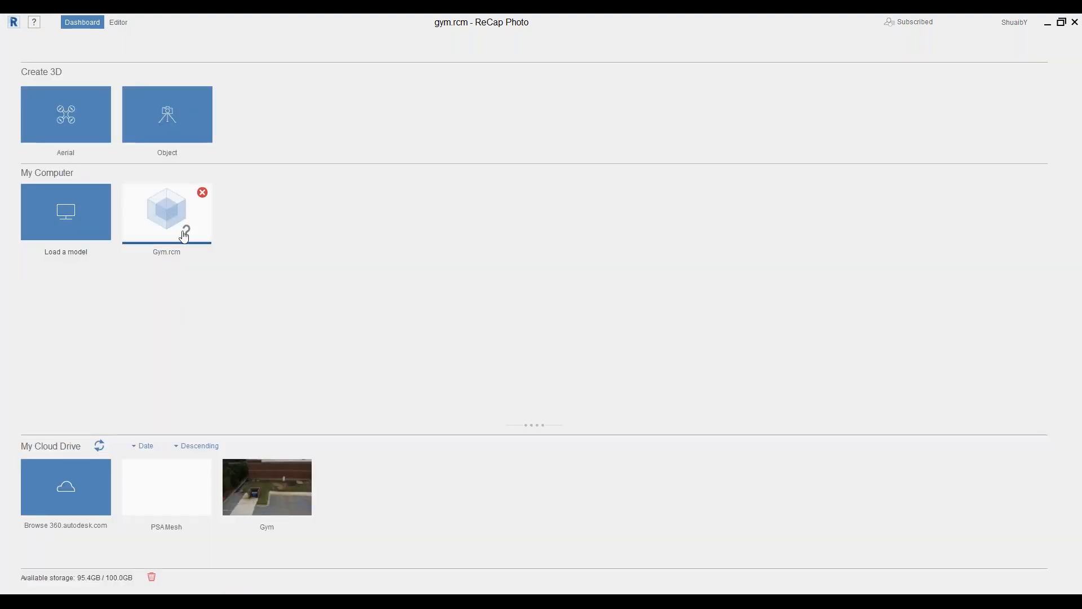
left_click(118, 22)
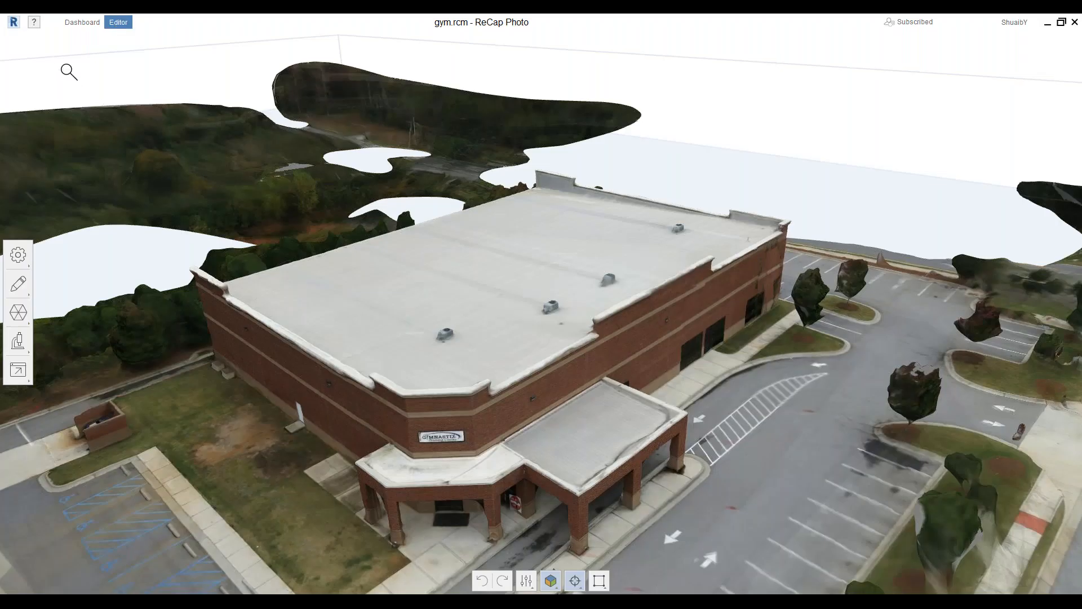
left_click(20, 261)
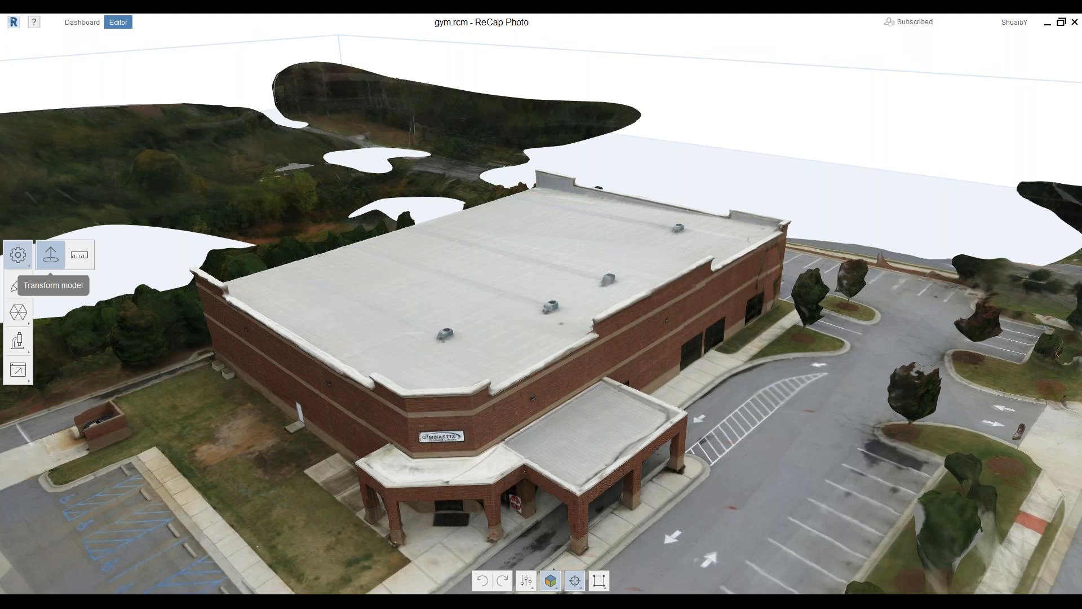
Level the gym in Transform model by picking the ground surface, then reset the view
left_click(50, 254)
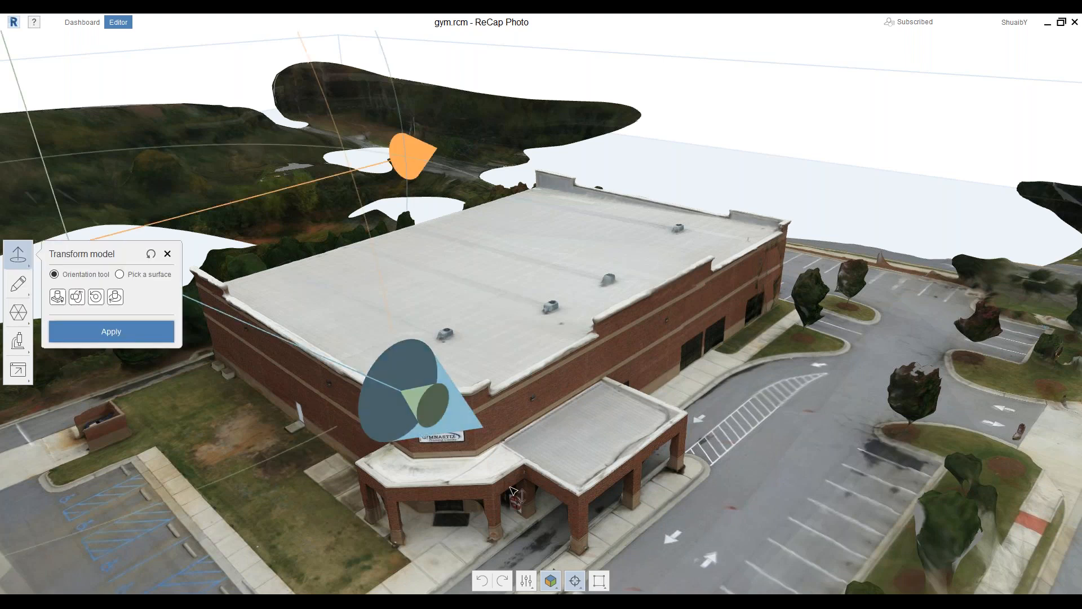
left_click_drag(421, 432, 508, 451)
middle_click_drag(574, 296, 564, 187)
left_click(57, 297)
left_click_drag(498, 416, 517, 389)
left_click(119, 274)
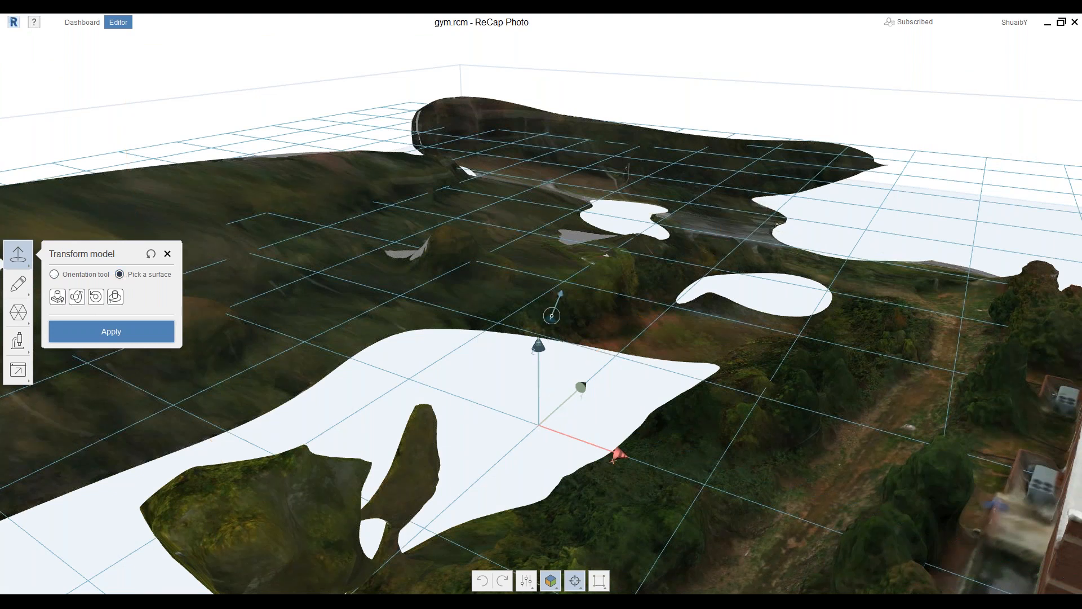
left_click(551, 316)
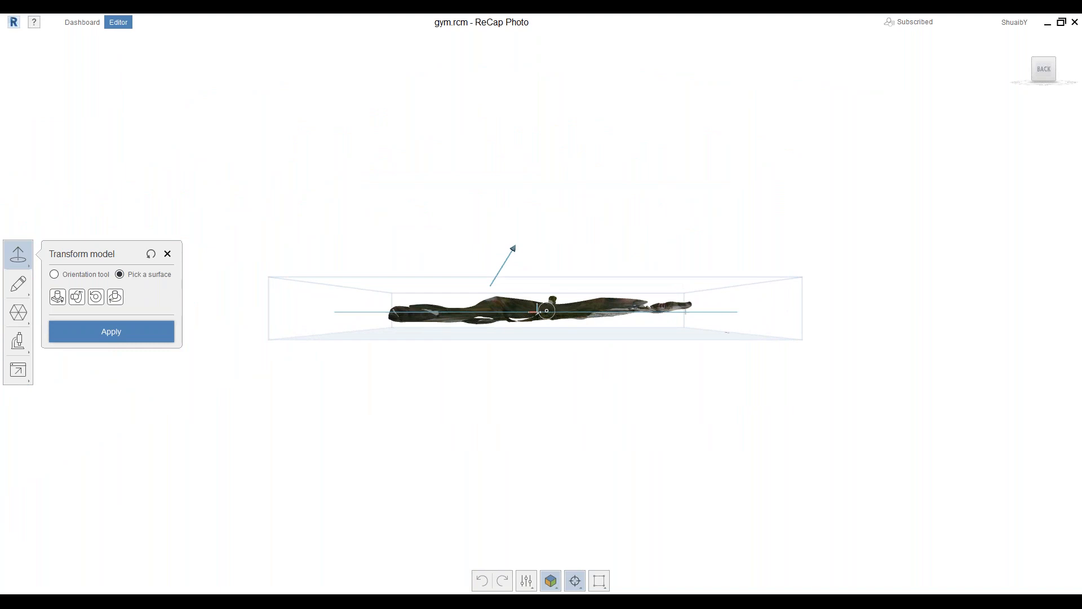
scroll(546, 311, "up", 6)
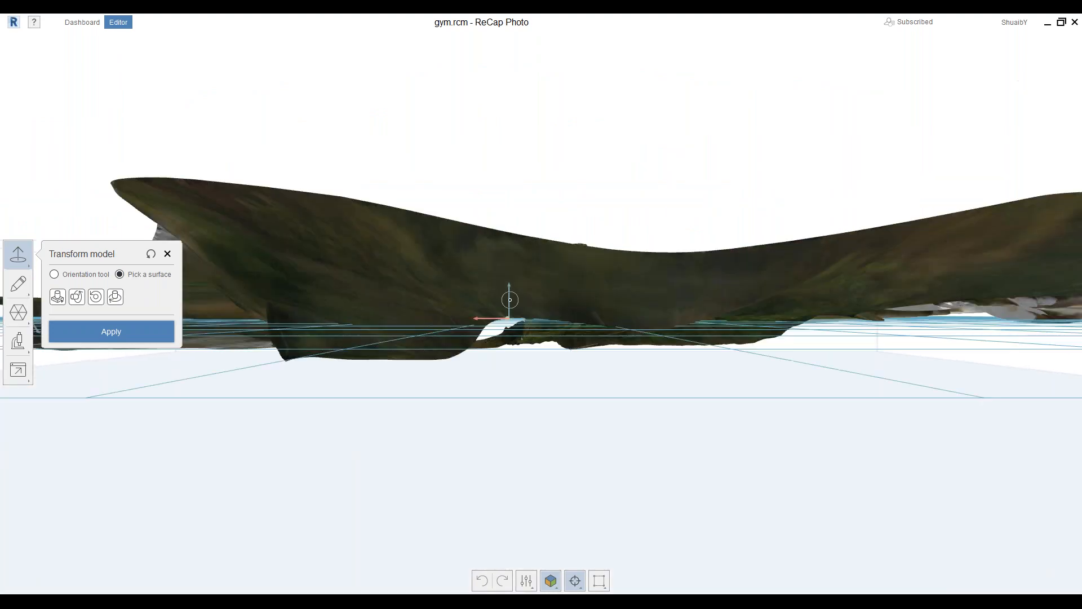
left_click_drag(480, 220, 507, 333)
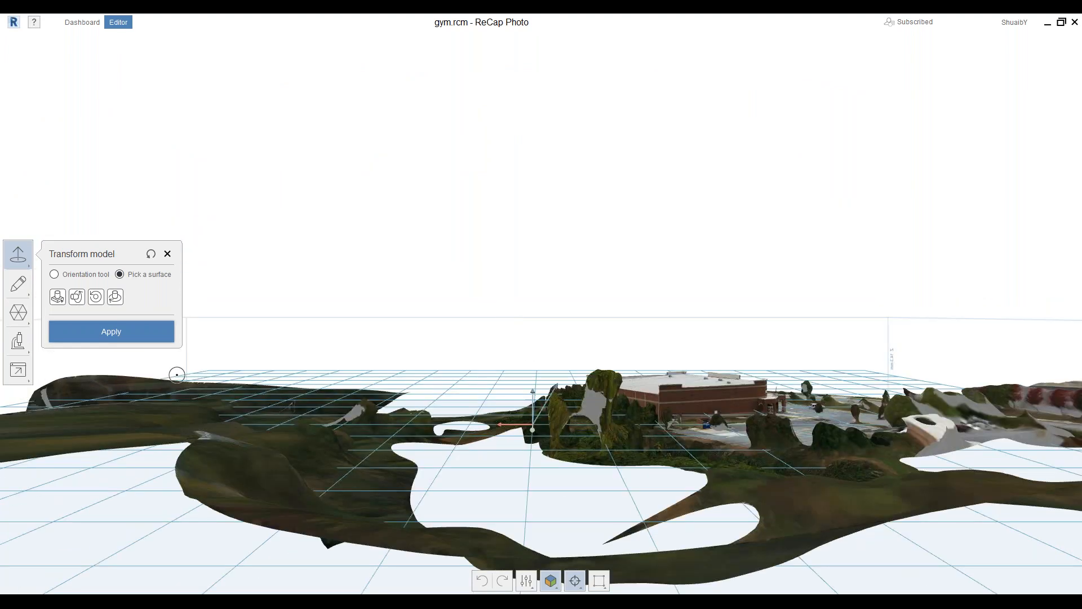
left_click(151, 255)
left_click(168, 255)
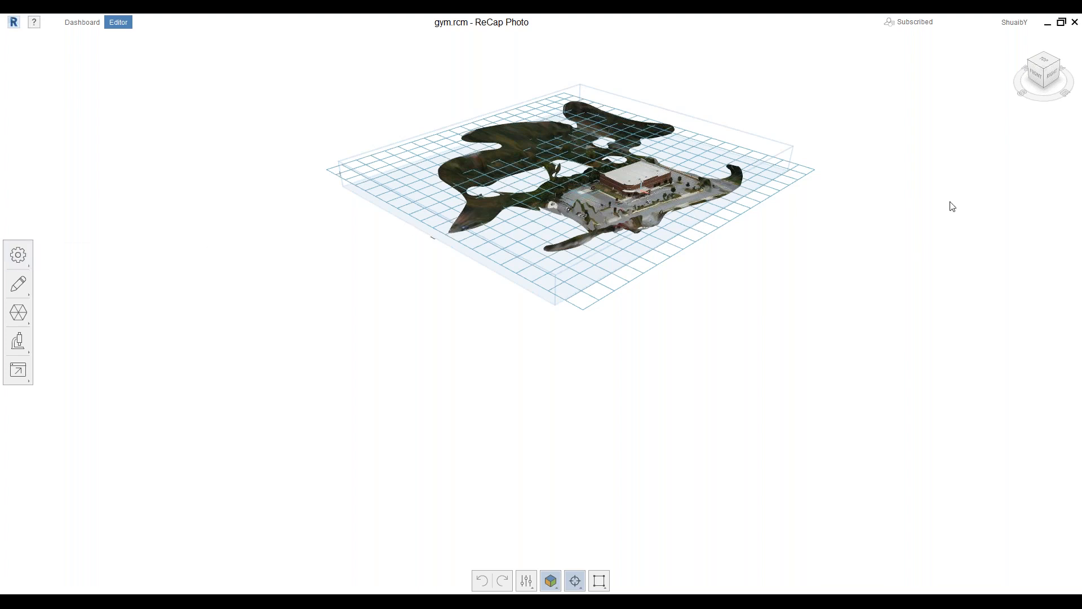
Review Set scale & units, keeping mm and 100% scale, and close it unchanged
left_click(17, 255)
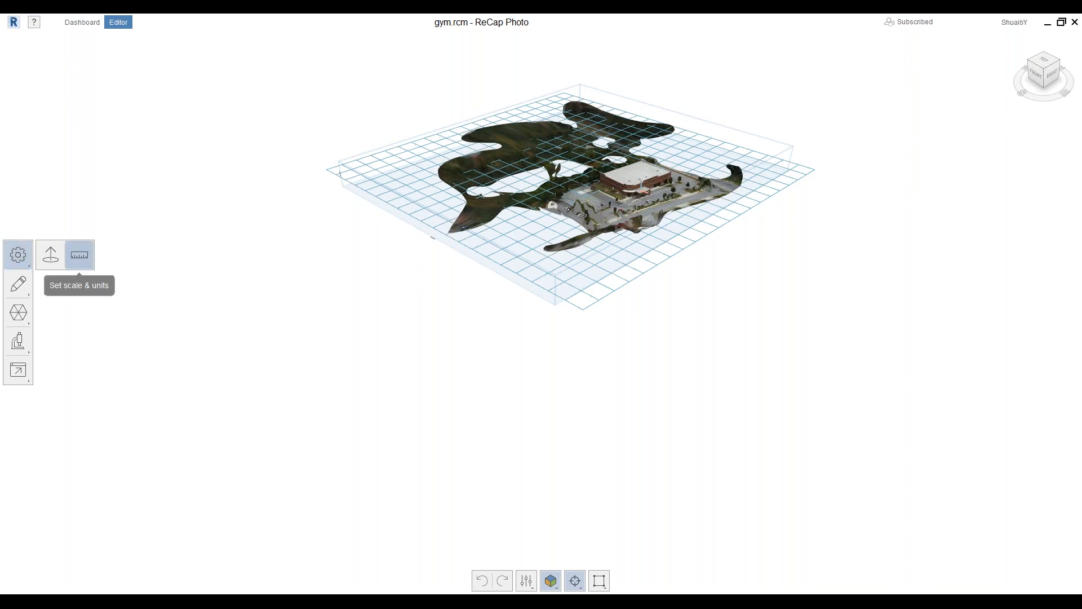
left_click(80, 256)
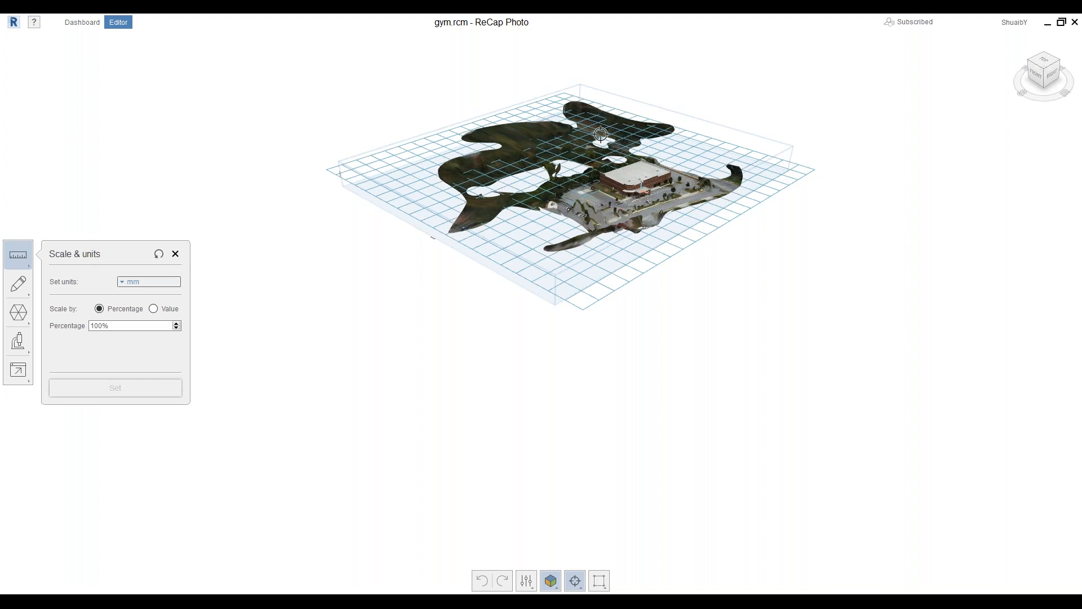
scroll(600, 135, "up", 5)
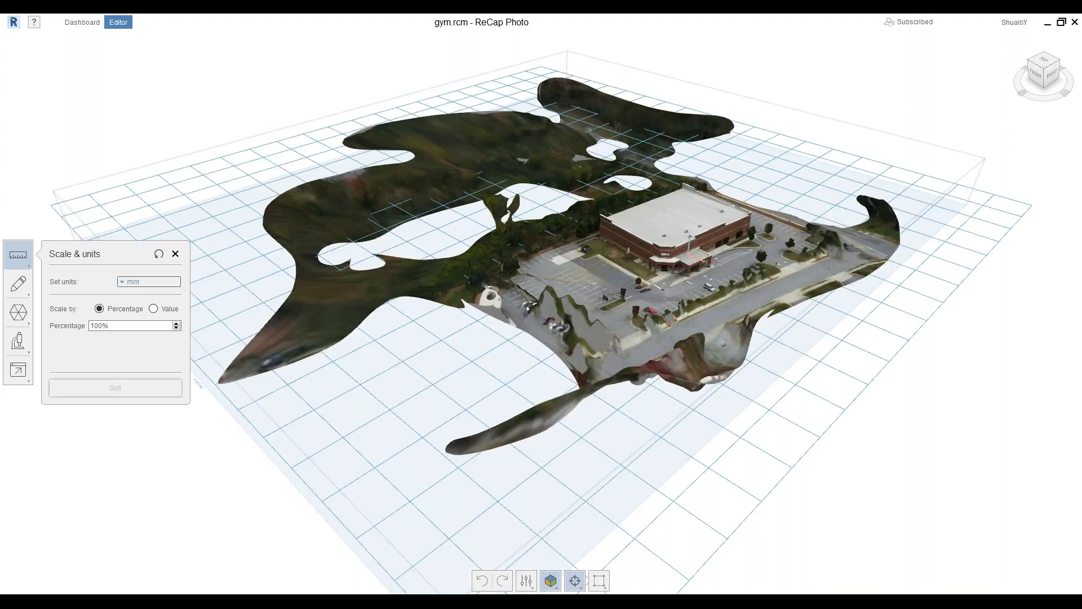
scroll(544, 266, "up", 8)
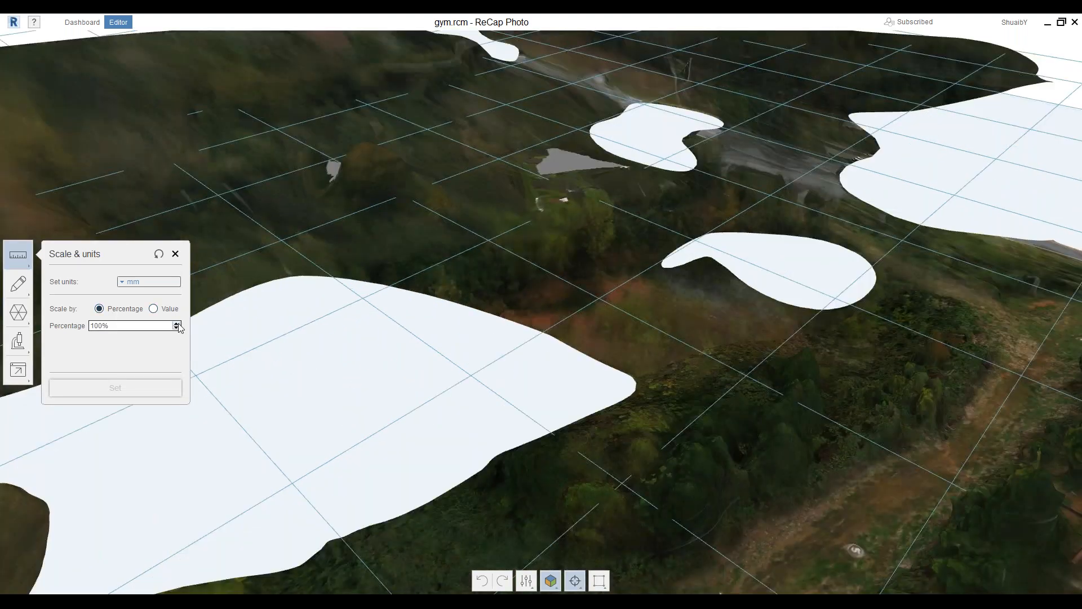
left_click(176, 253)
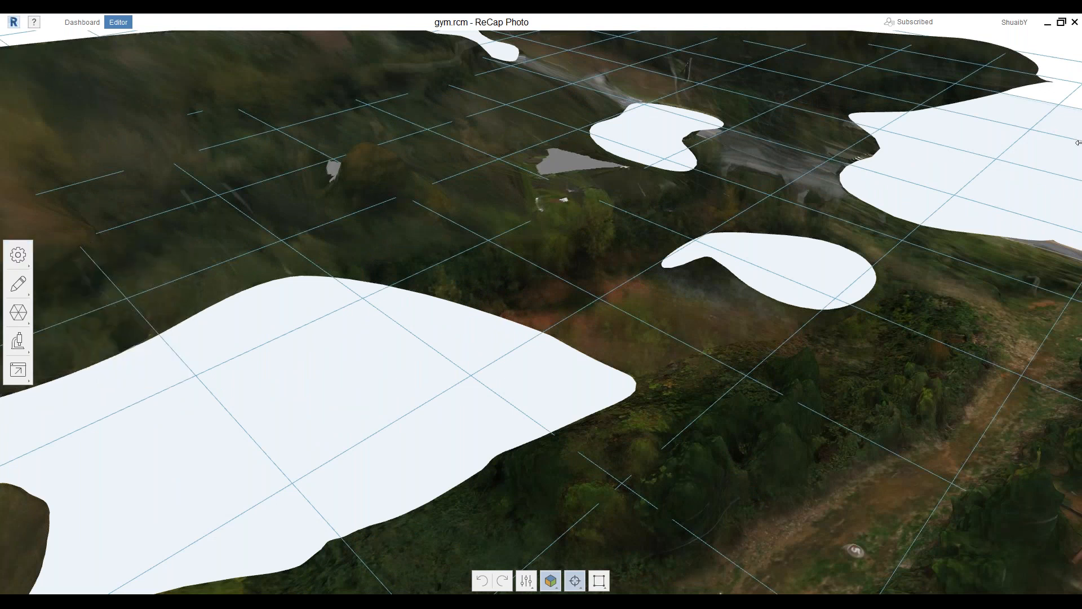
scroll(443, 191, "down", 10)
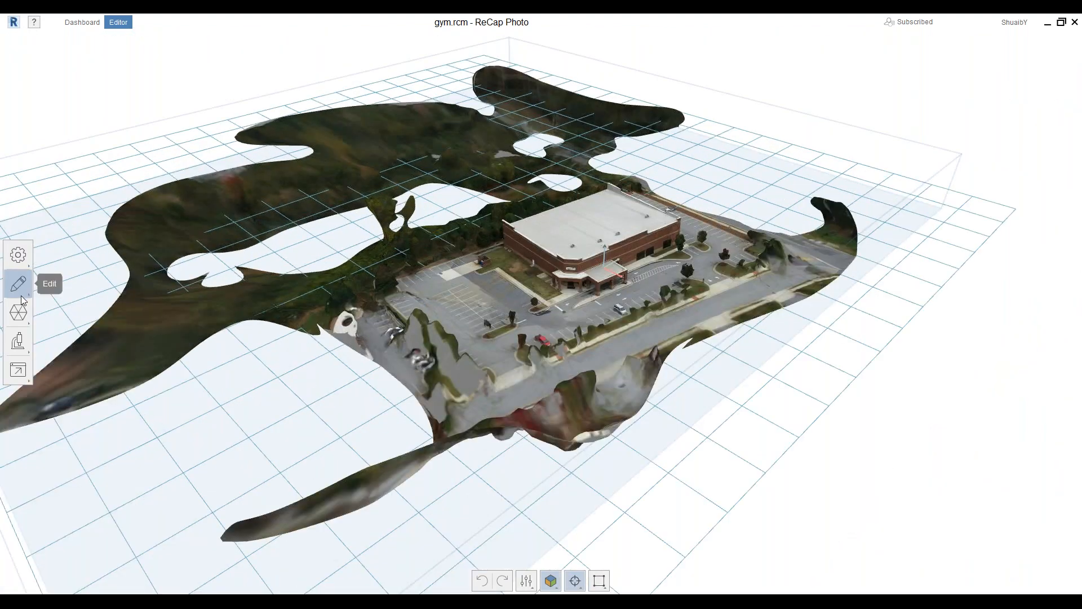
left_click(24, 296)
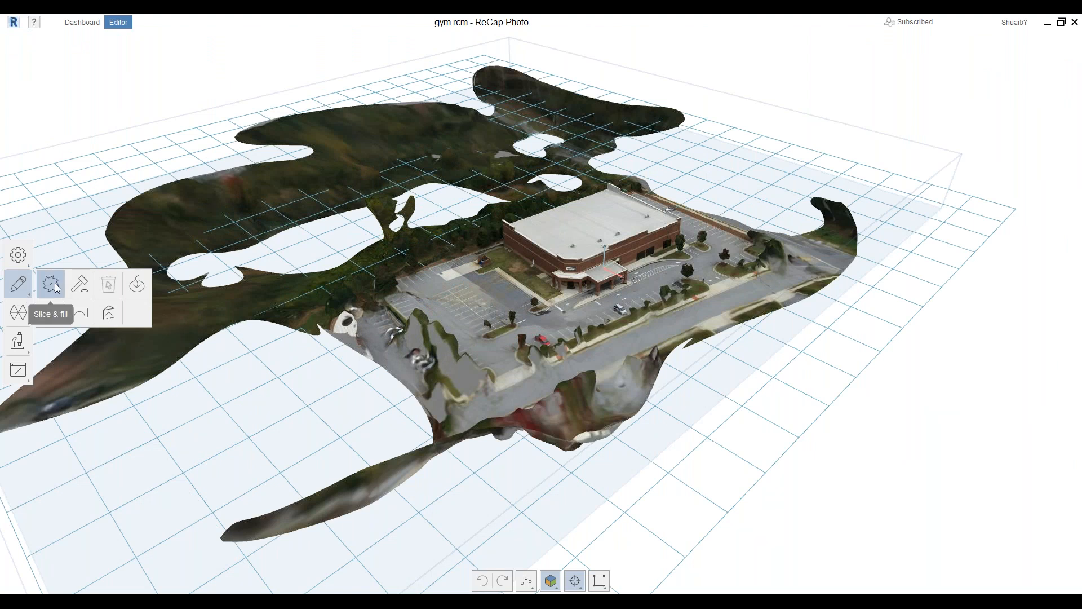
Try a Slice & fill cut with No fill, then discard it to keep the full terrain
left_click(51, 285)
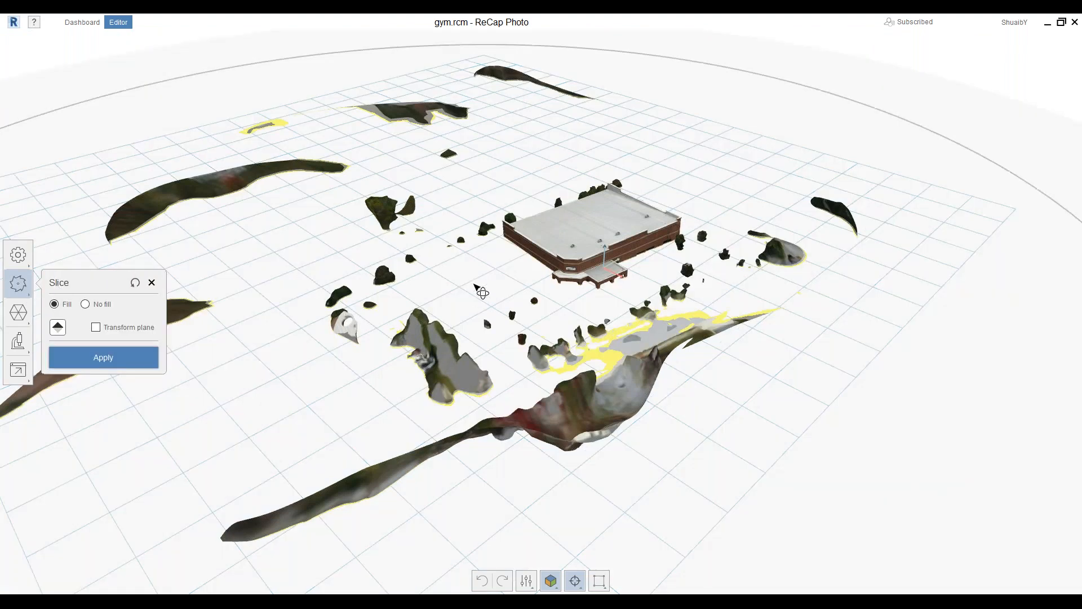
left_click_drag(475, 286, 503, 446)
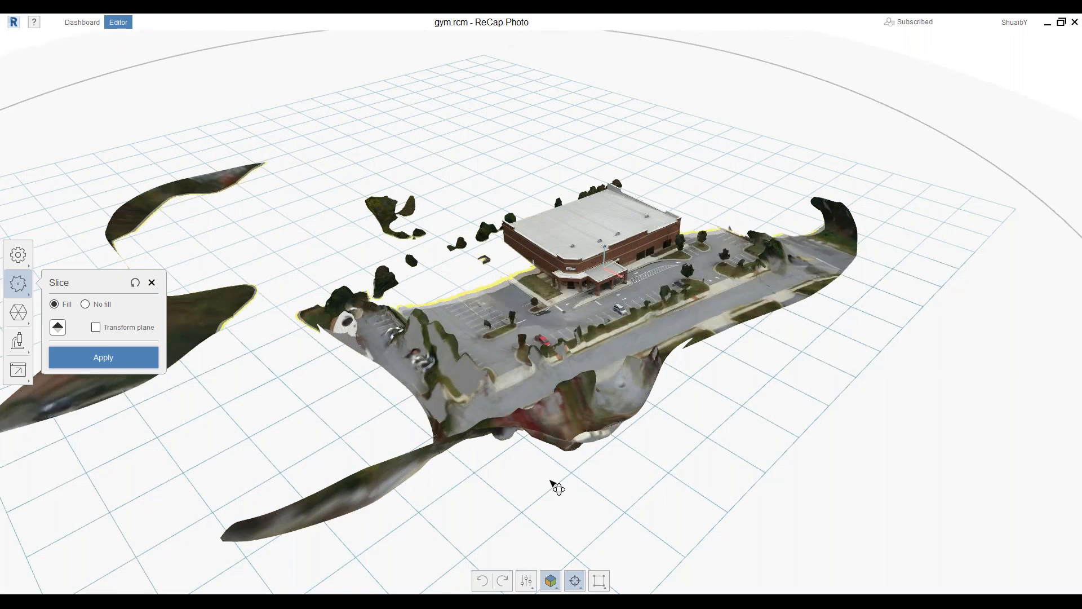
scroll(556, 483, "up", 5)
scroll(509, 332, "up", 3)
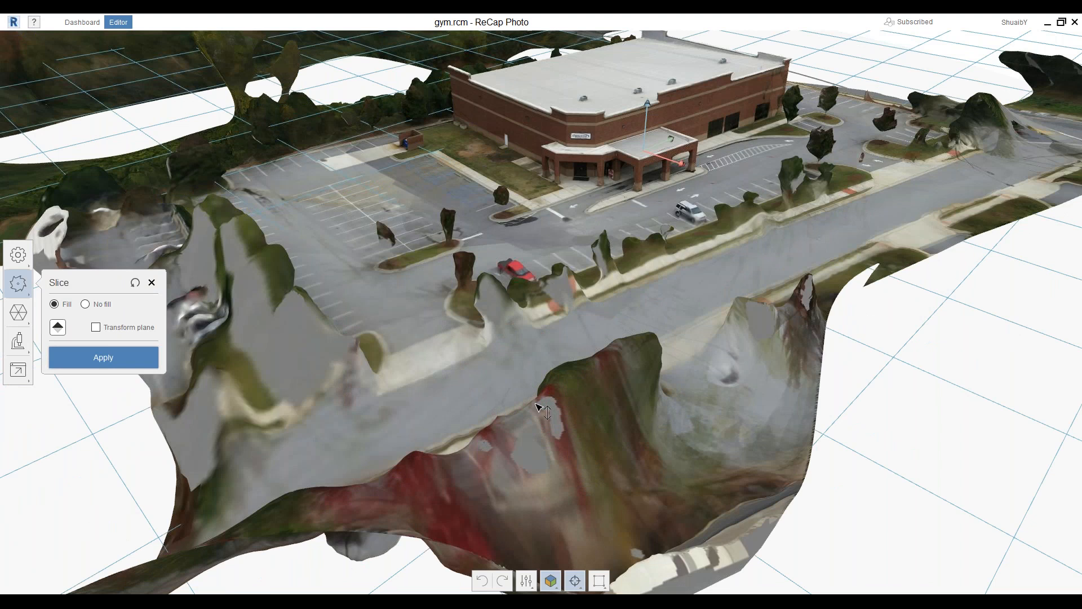
left_click_drag(538, 406, 528, 265)
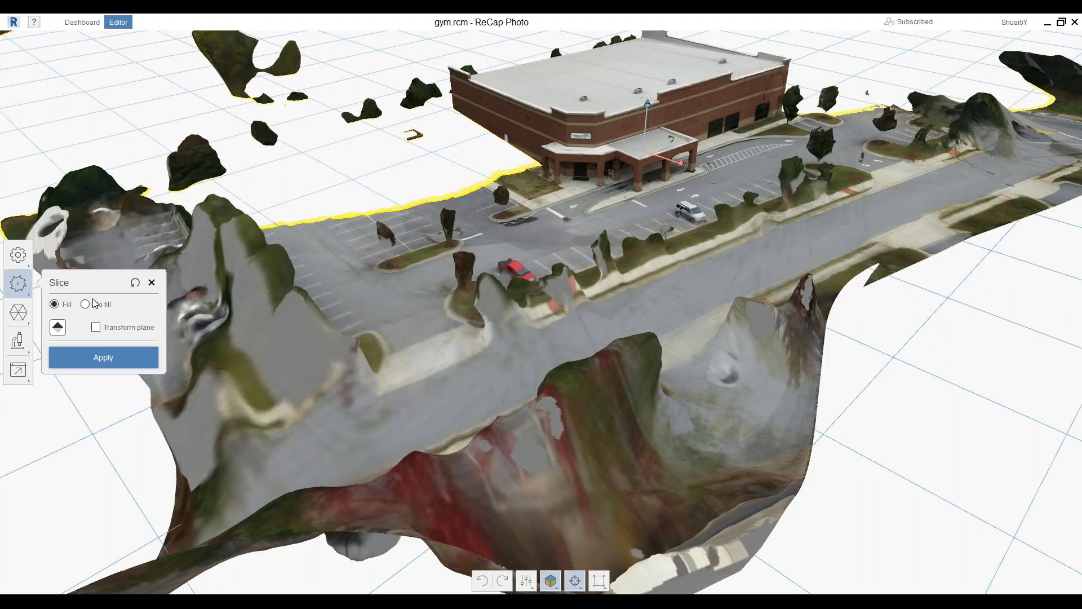
left_click(85, 305)
left_click(152, 282)
left_click(17, 312)
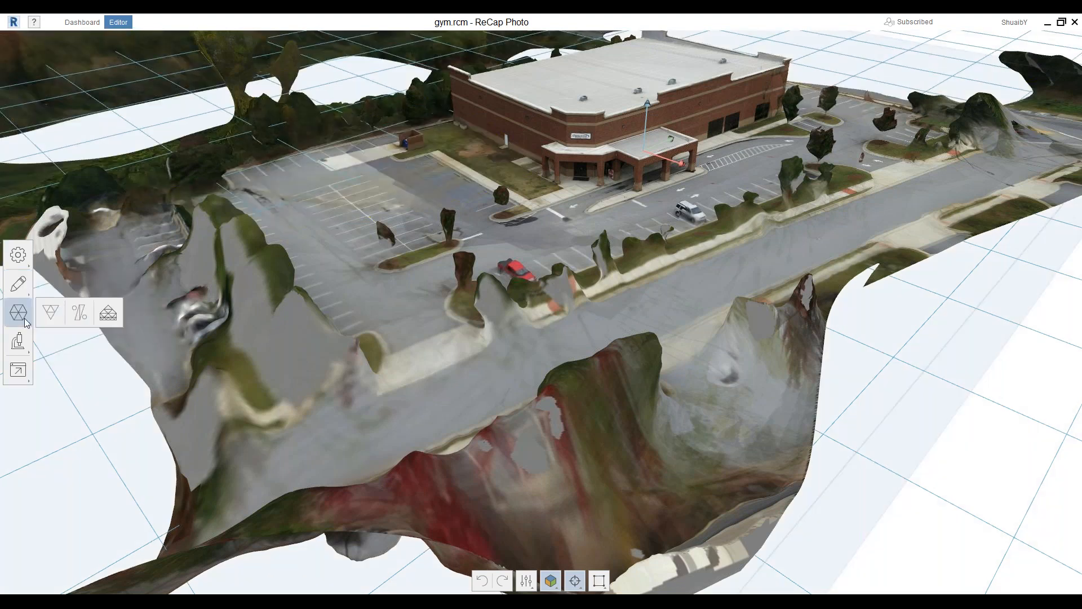
Review the Decimate settings without reducing the 4,001,916-face mesh, then show the Analyze flyout
left_click(111, 319)
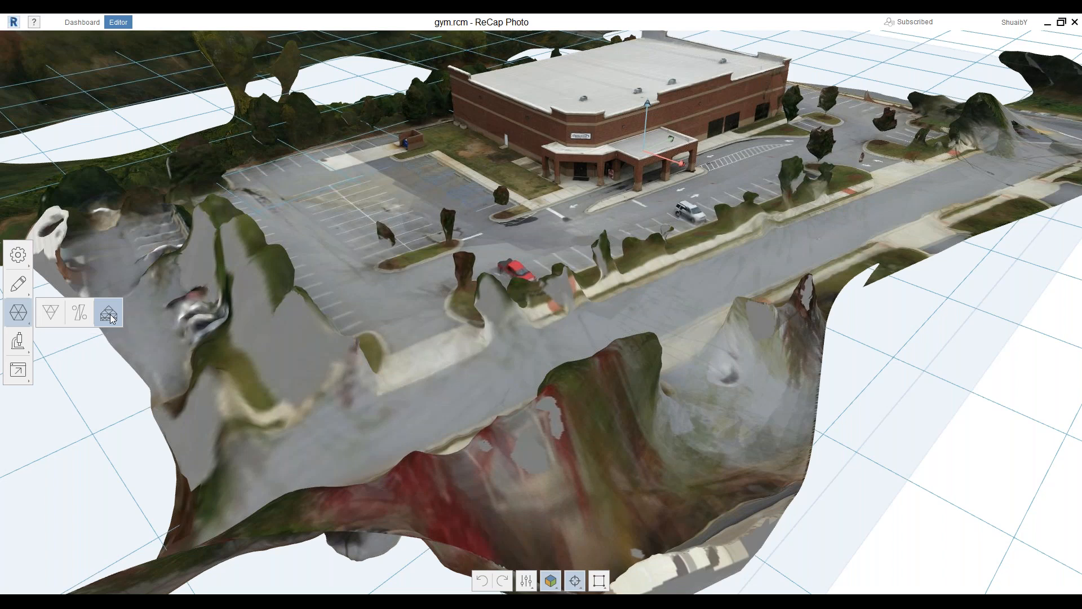
left_click(109, 316)
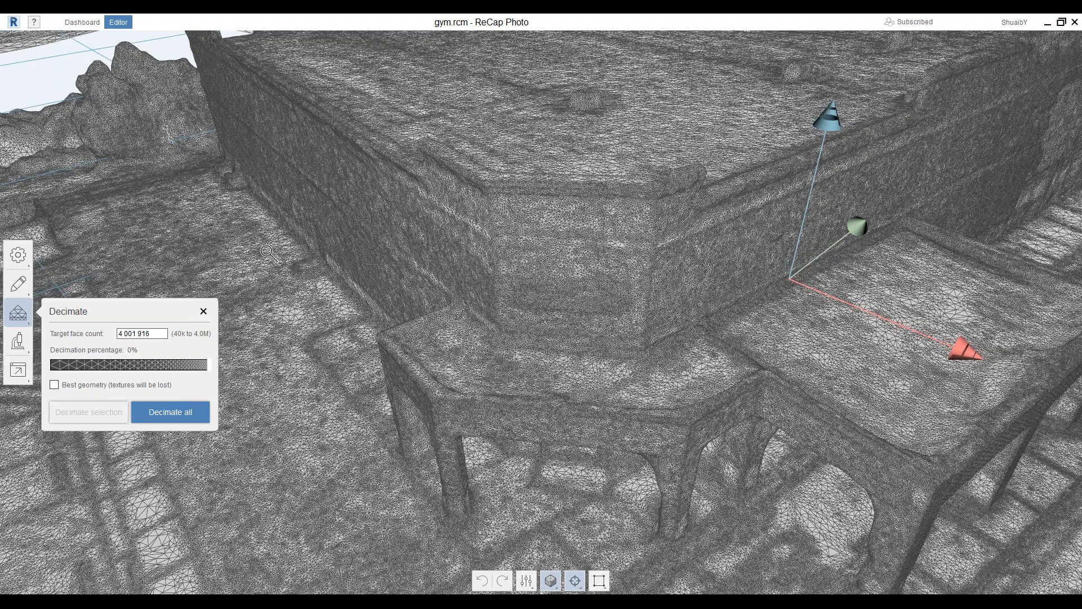
left_click(204, 312)
left_click(27, 347)
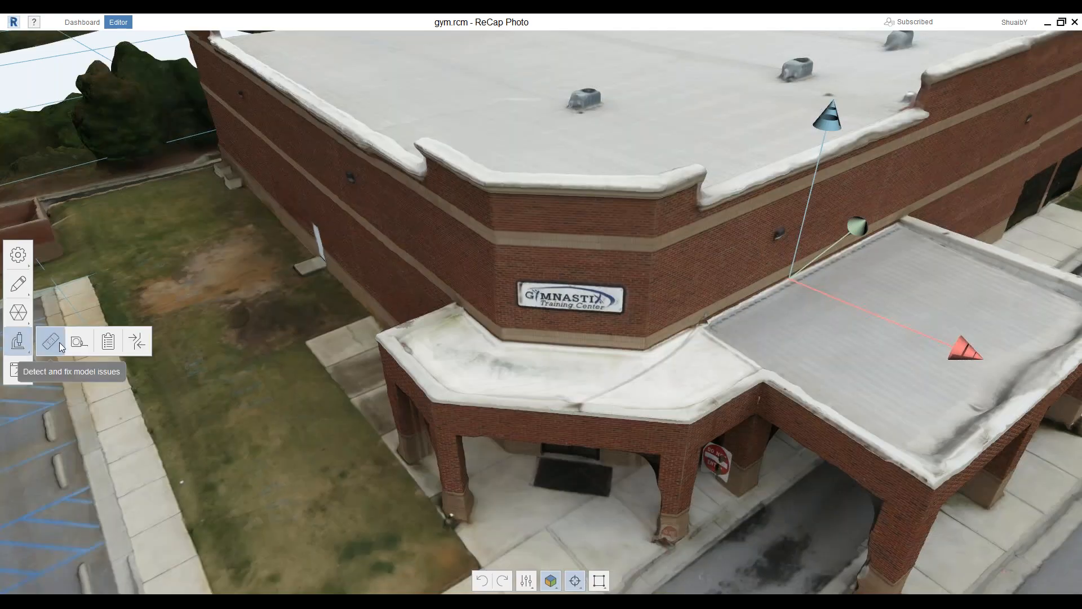
Check the mesh statistics report, then measure 1.660 mm between two points on the grass
left_click(119, 344)
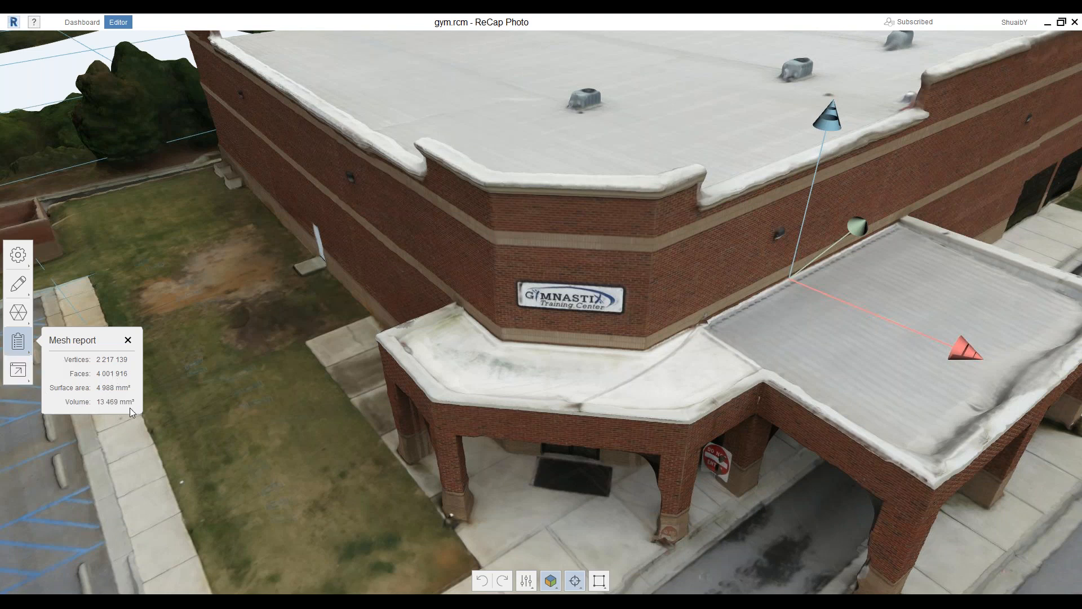
left_click(128, 340)
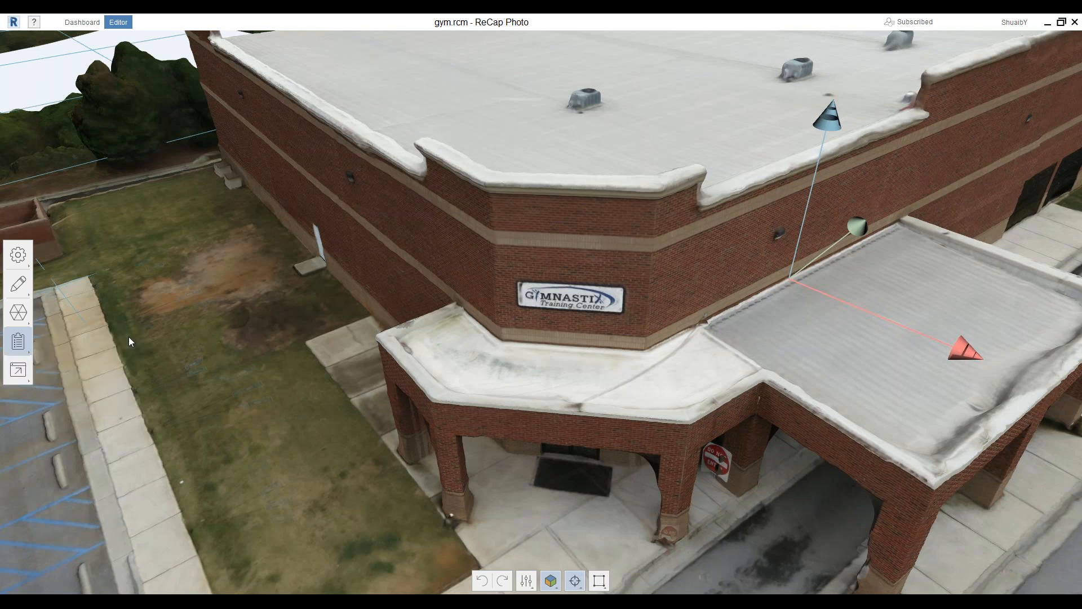
left_click(25, 354)
left_click(75, 341)
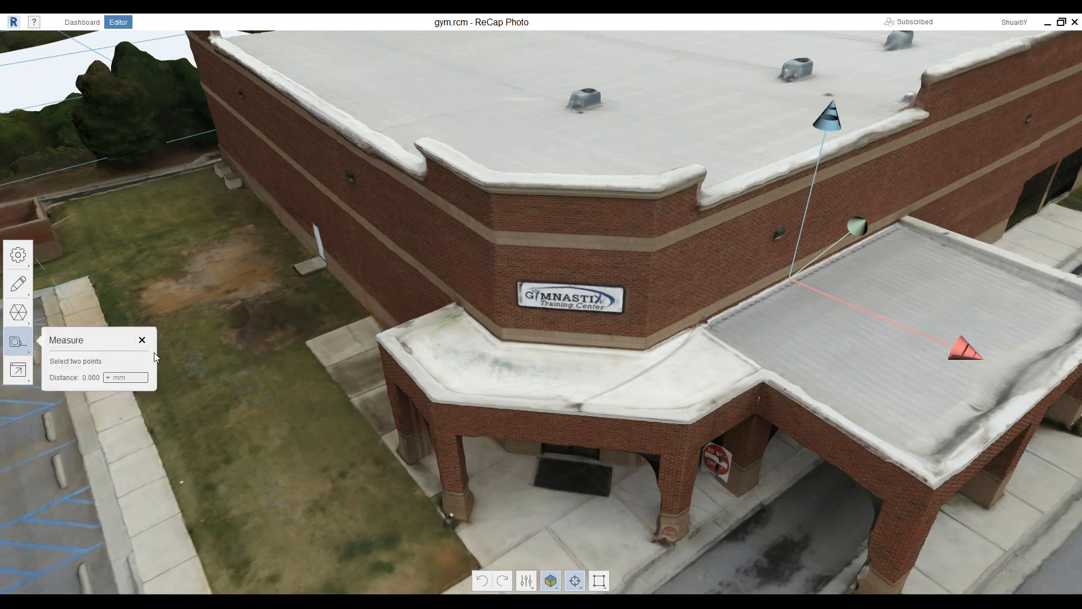
left_click(151, 418)
left_click(299, 393)
Keep the measurement unit at mm, close Measure, and bring up the export options
left_click(107, 382)
left_click(112, 378)
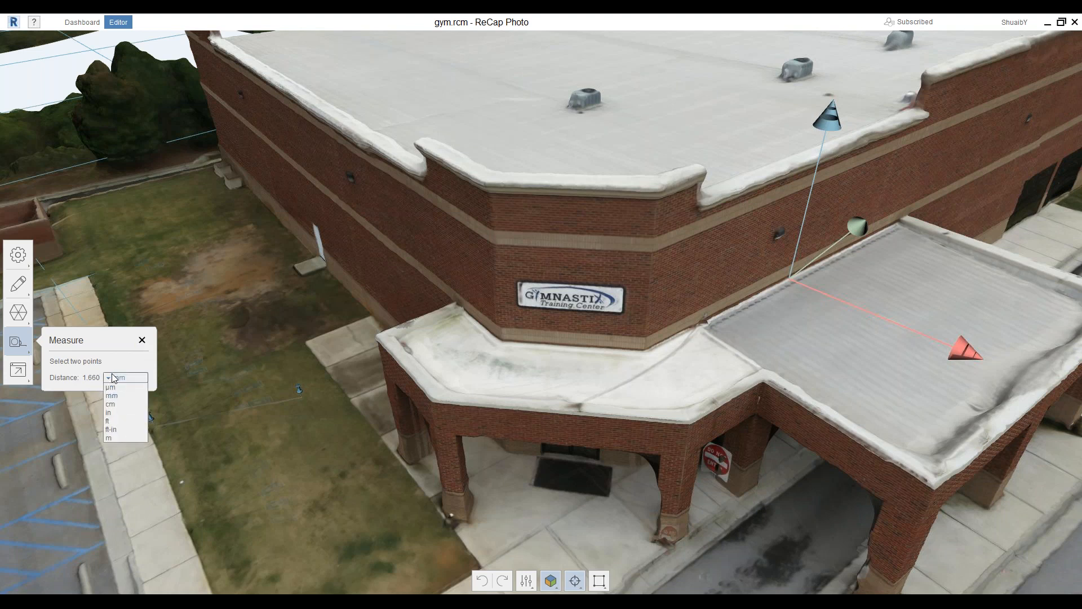
left_click(144, 342)
left_click(142, 340)
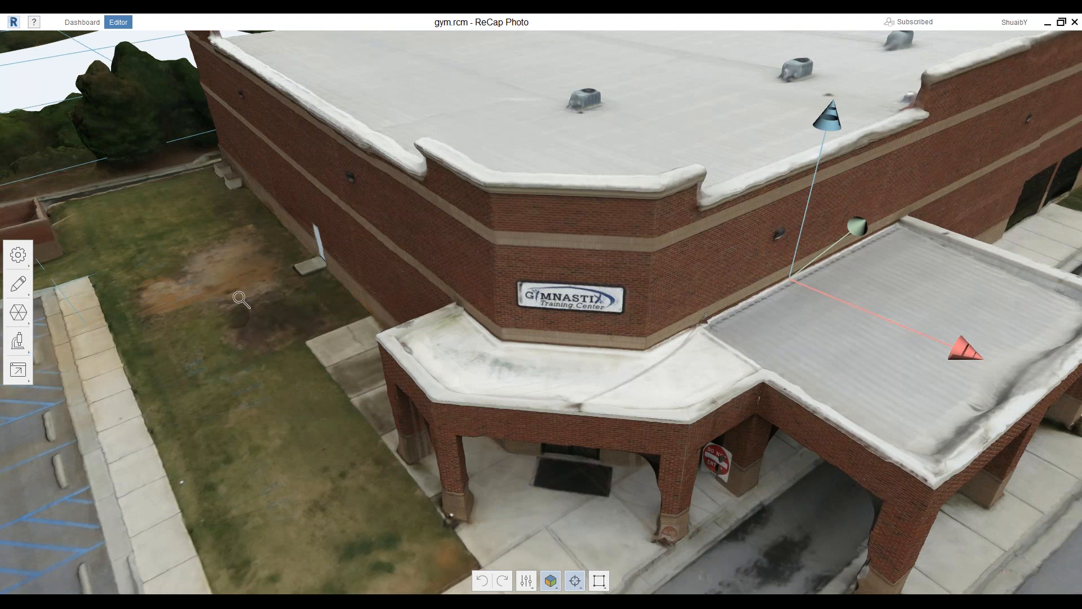
left_click(18, 341)
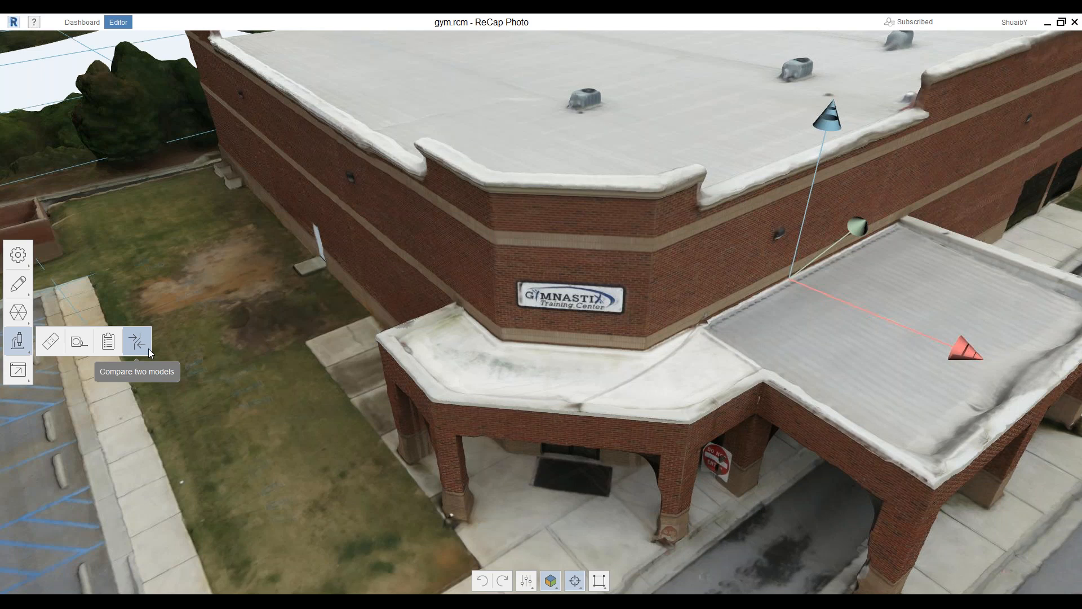
left_click(28, 383)
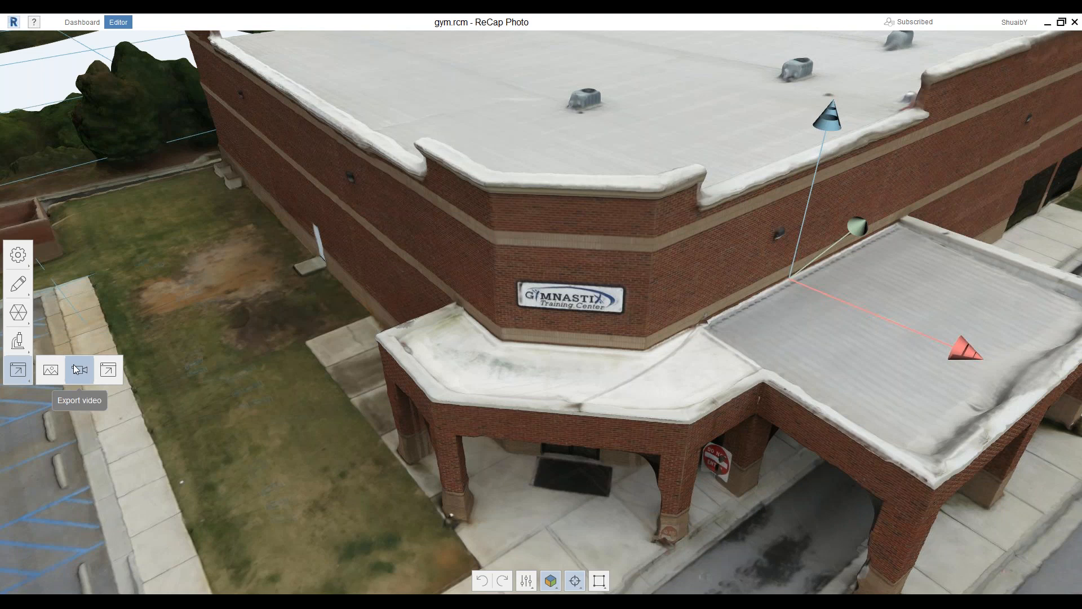
Open Export model and keep the Advanced settings at OBJ format with 8192x8192 texture
left_click(108, 370)
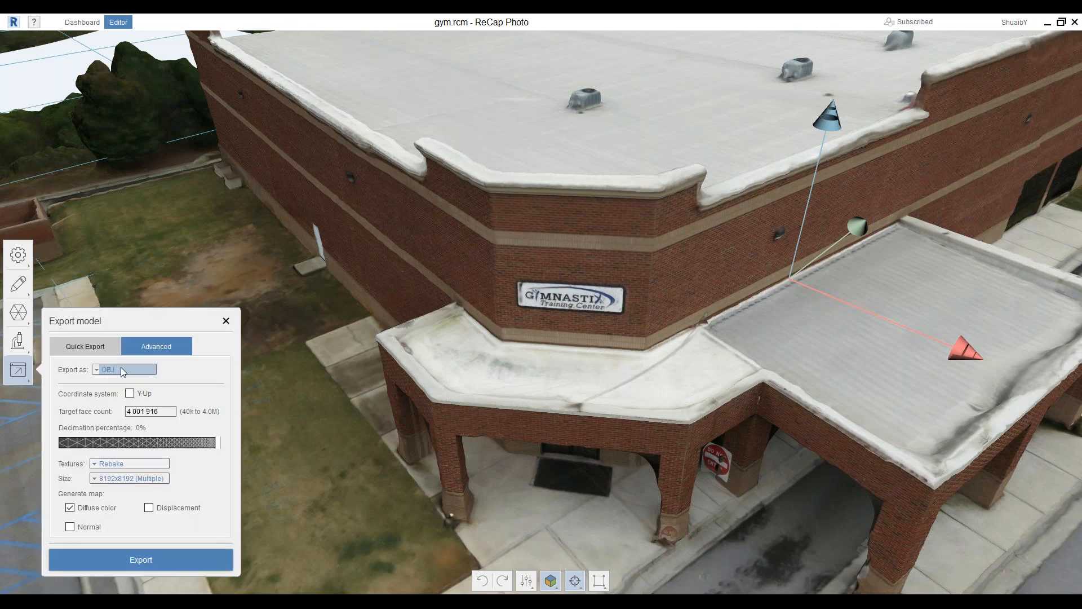
left_click(96, 374)
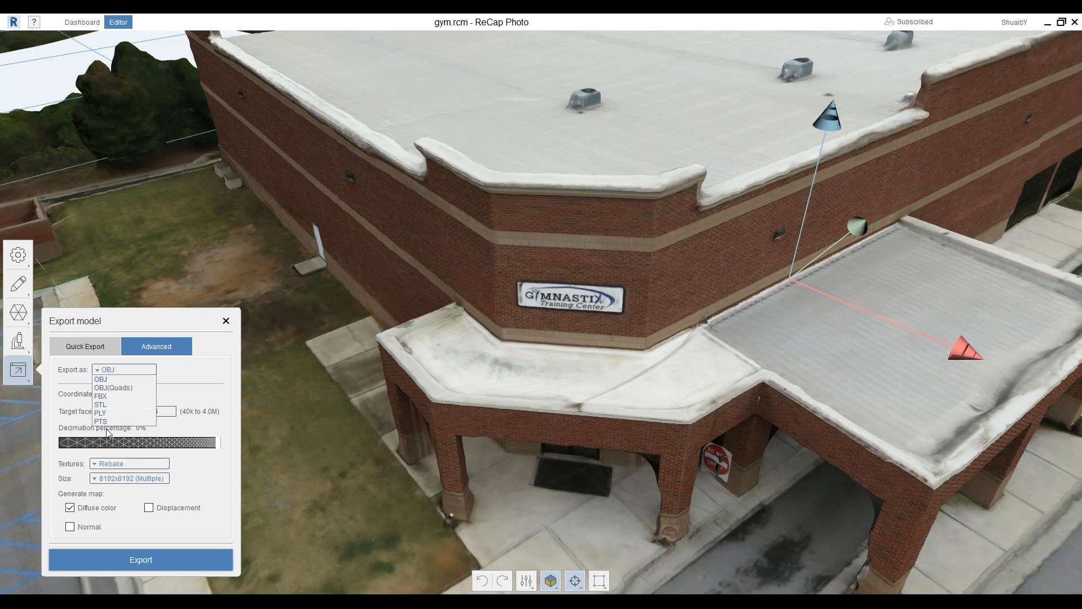
left_click(179, 334)
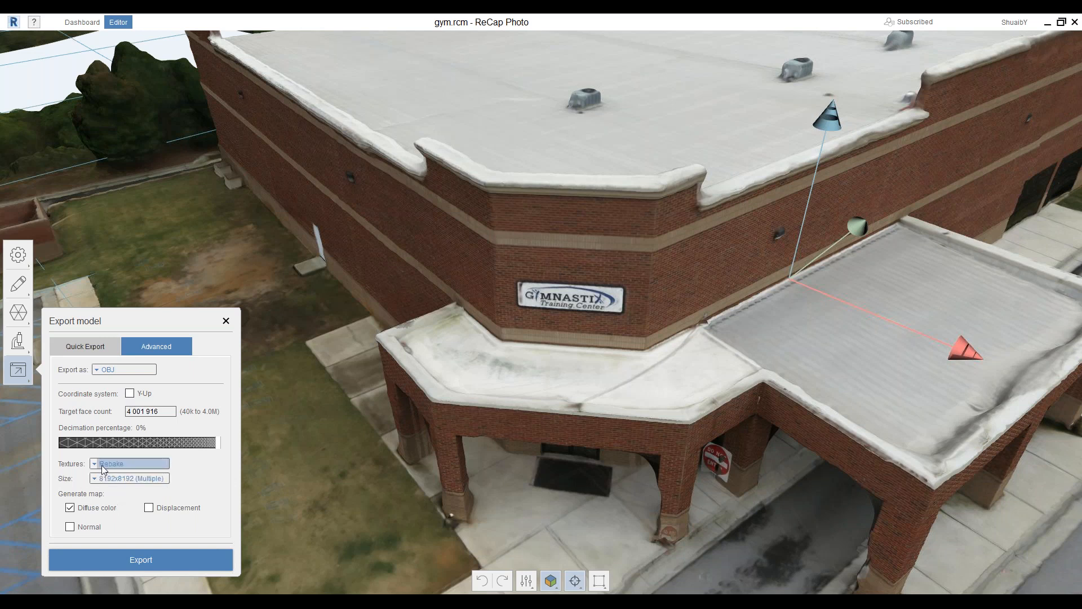
left_click(95, 481)
left_click(94, 487)
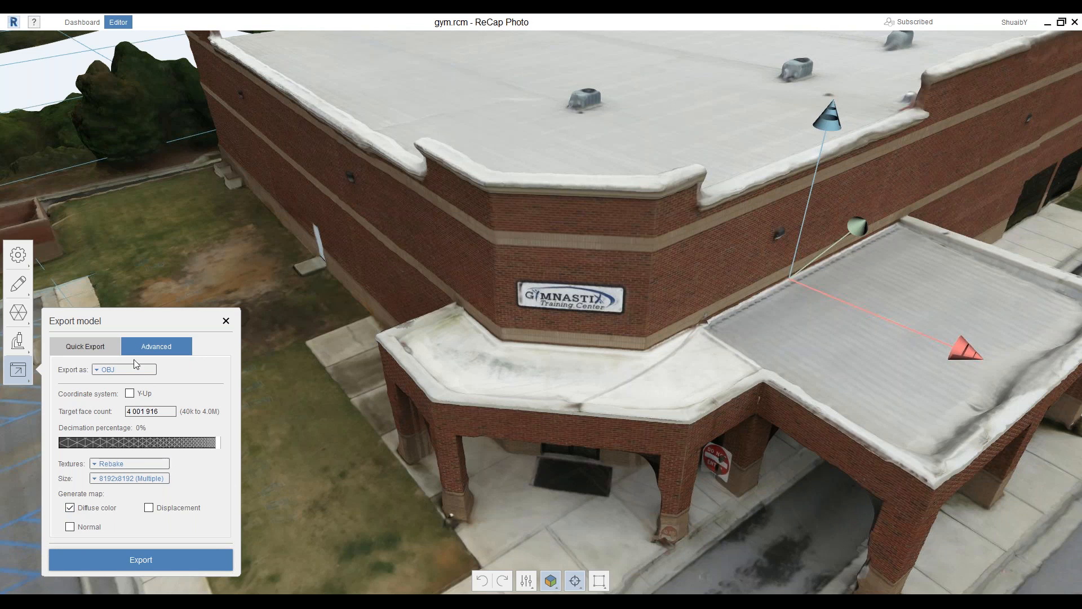
On Quick Export, browse the Optimize for list and keep 123D Make - OBJ at Low quality
left_click(77, 349)
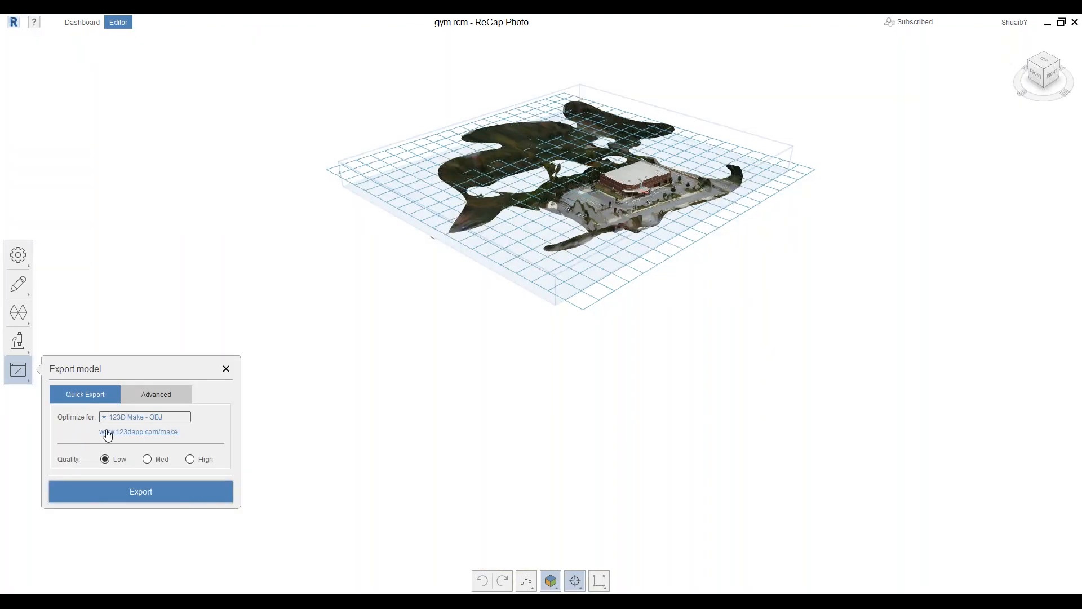
left_click(106, 417)
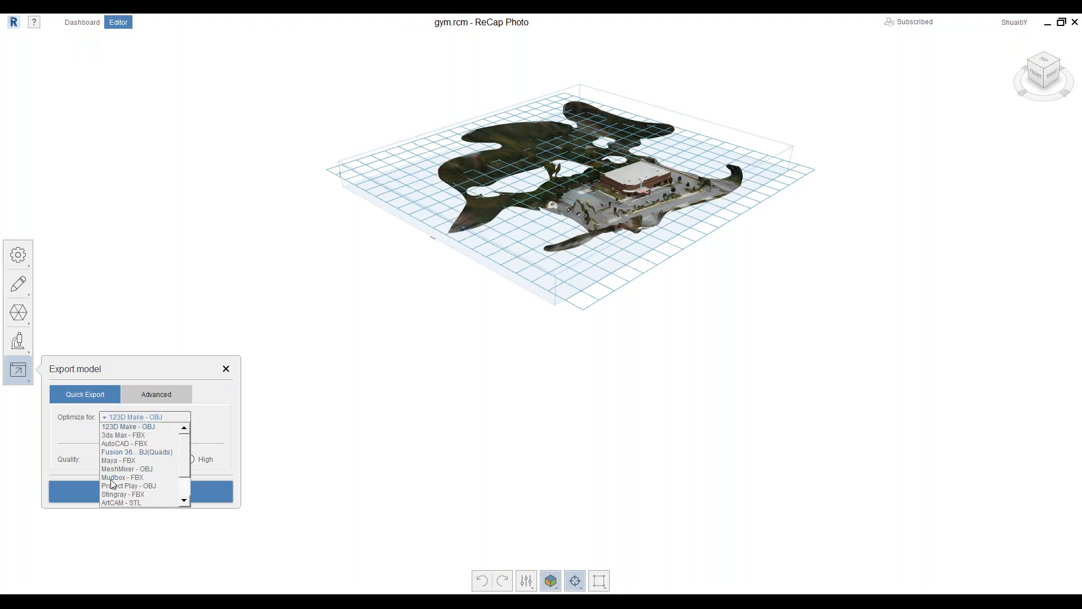
scroll(147, 435, "down", 2)
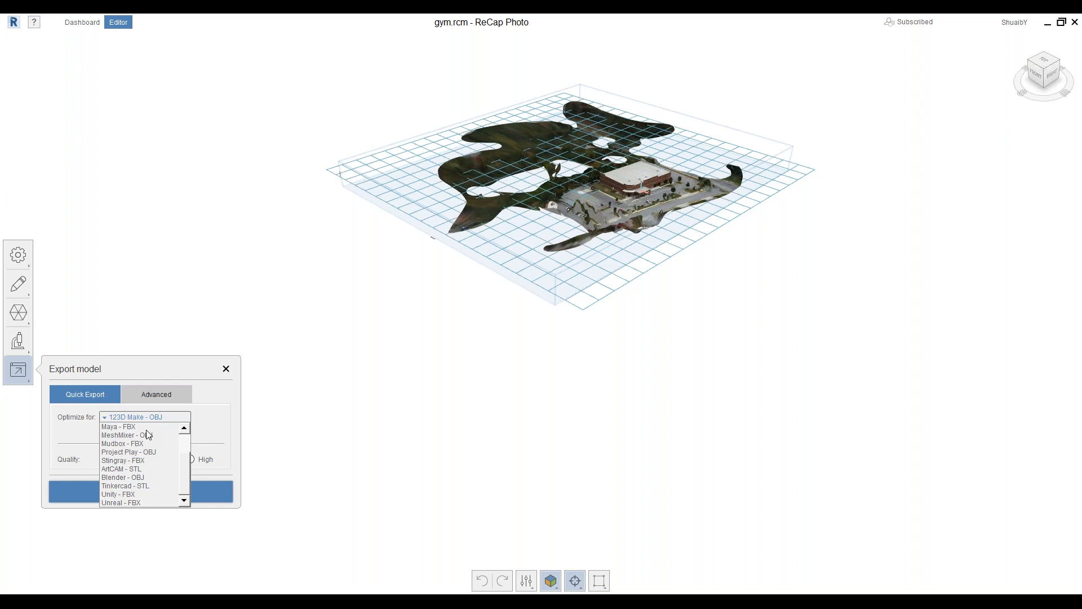
scroll(135, 454, "up", 2)
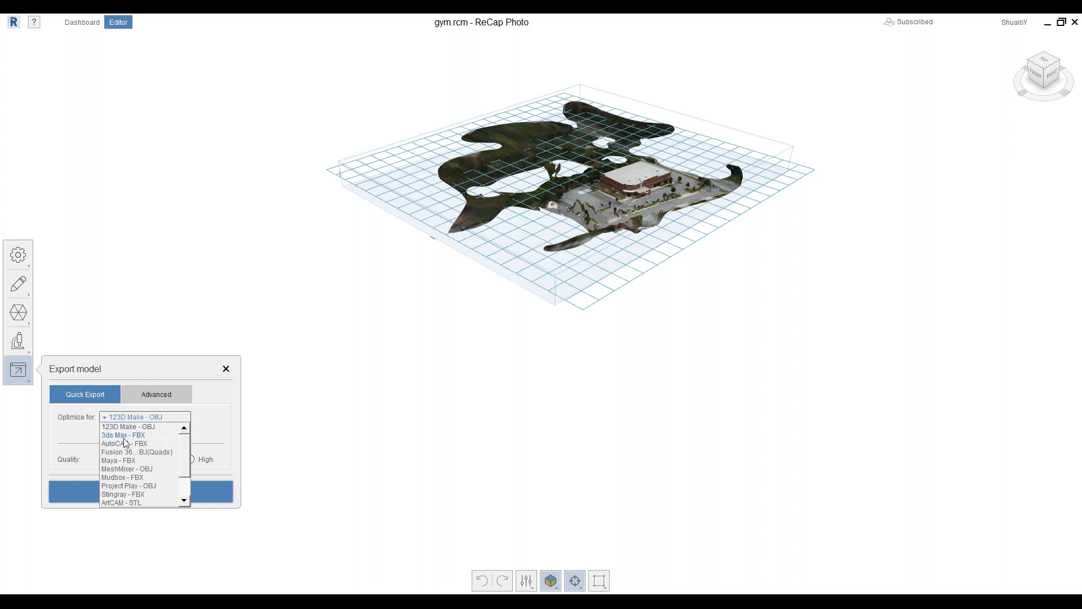
scroll(150, 484, "down", 2)
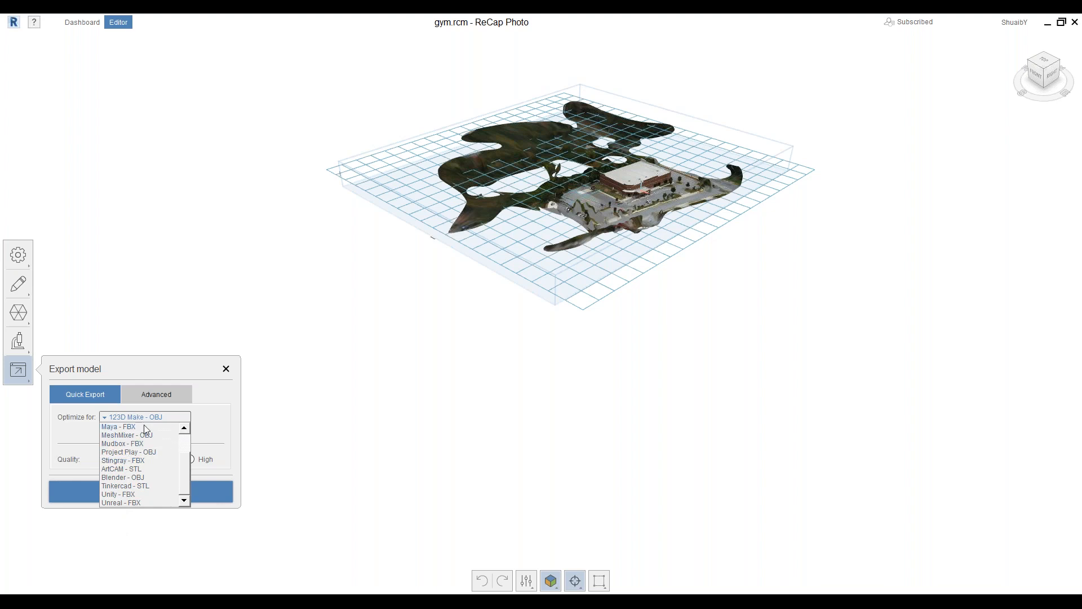
left_click(195, 358)
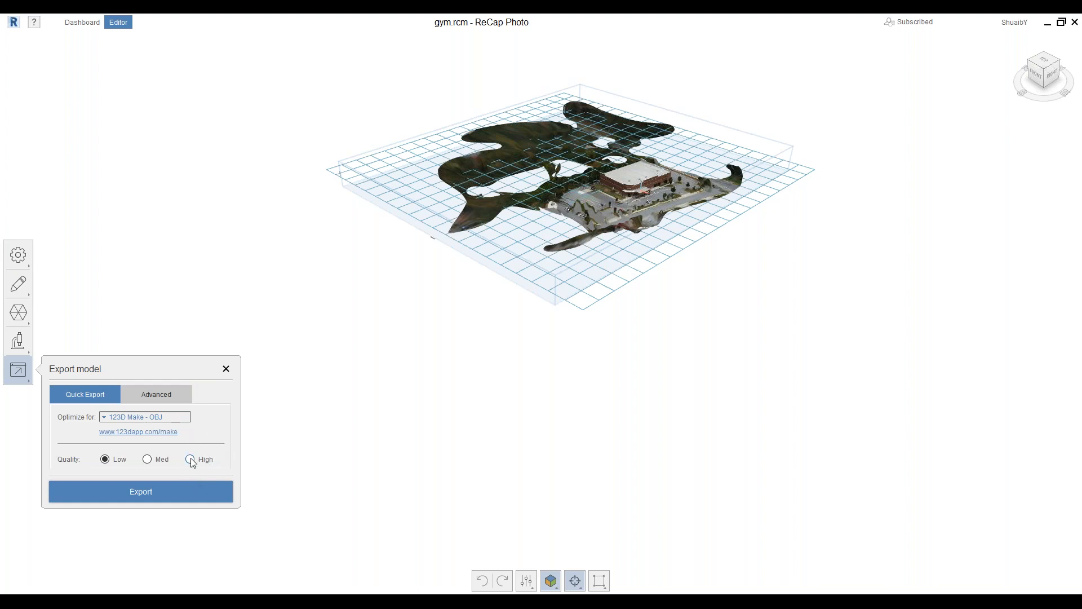
mouse_move(191, 460)
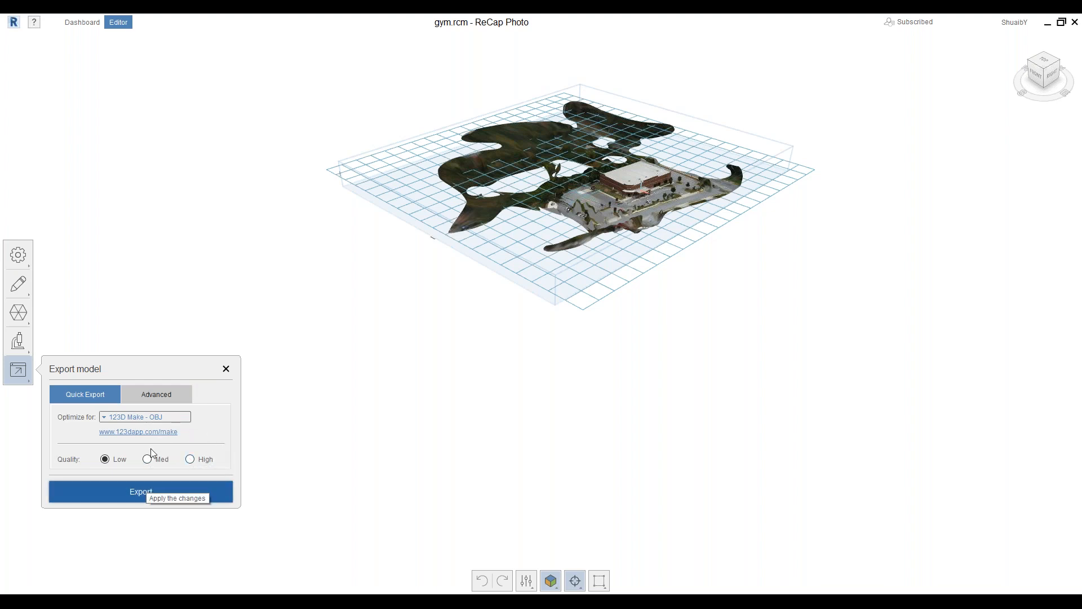
Close the Export model dialog and look through the mesh editing and model settings tools
left_click(226, 370)
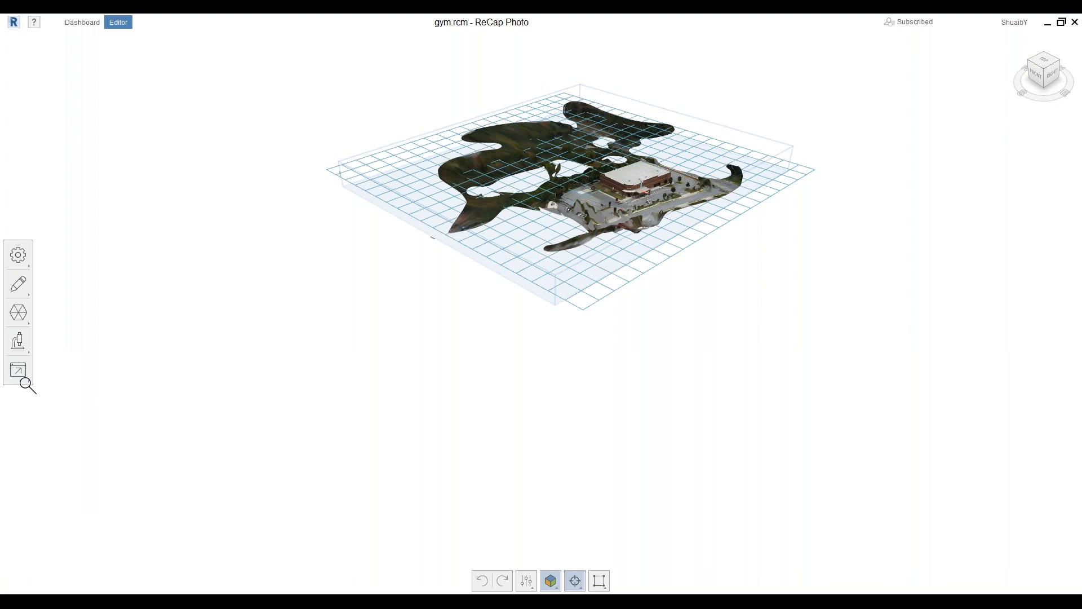
mouse_move(30, 383)
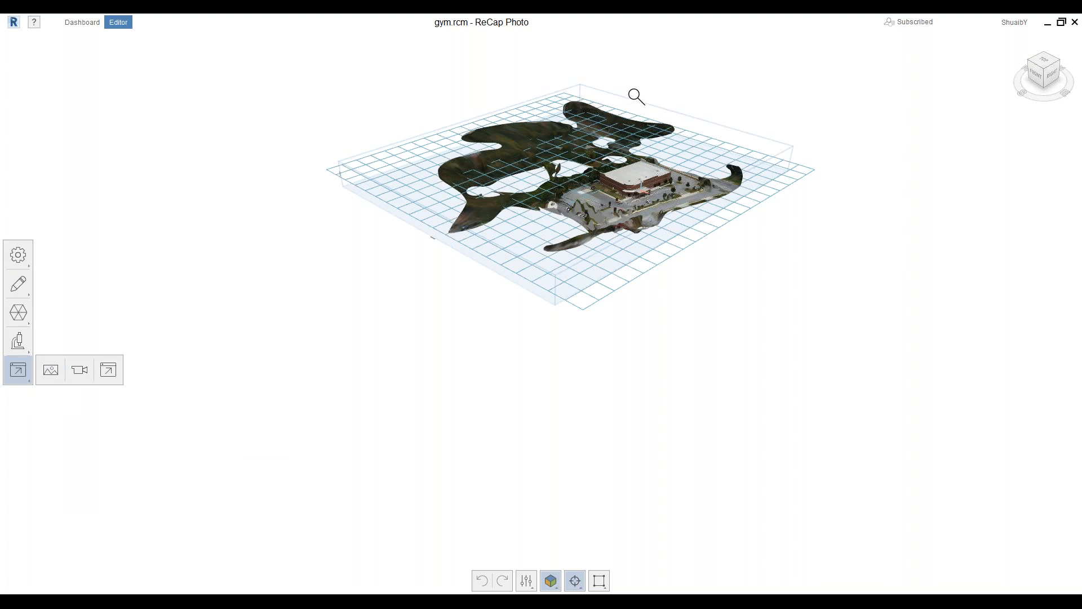
scroll(635, 95, "up", 3)
scroll(592, 136, "up", 3)
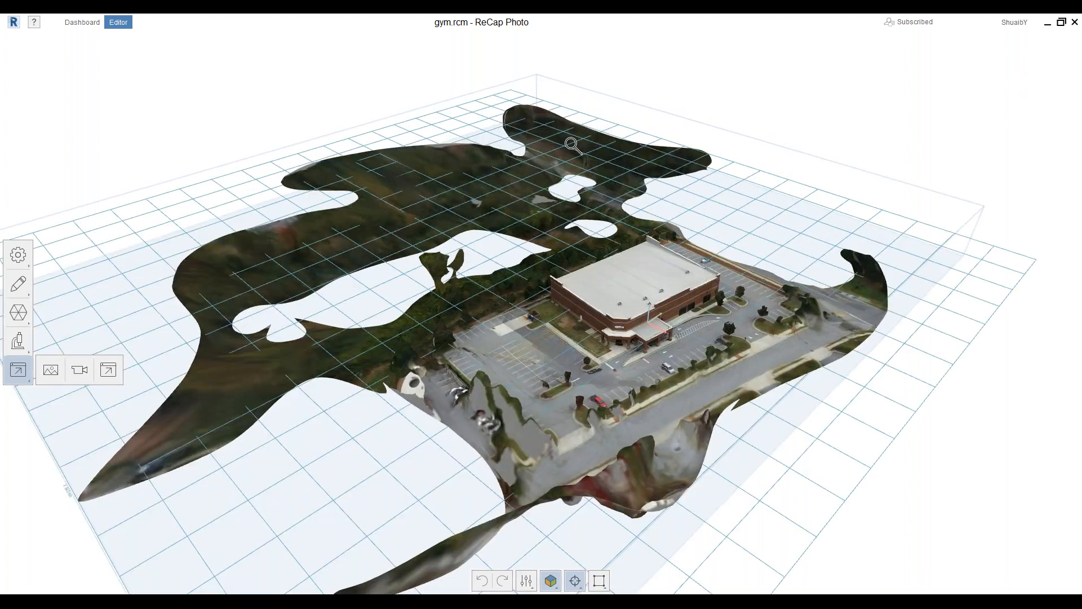
left_click(18, 279)
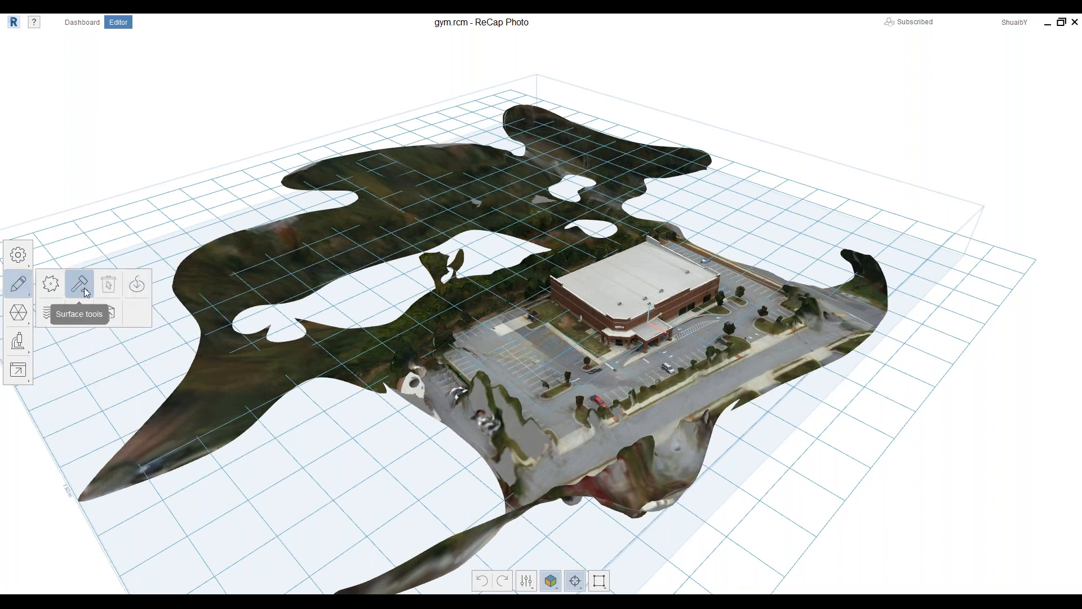
left_click(17, 257)
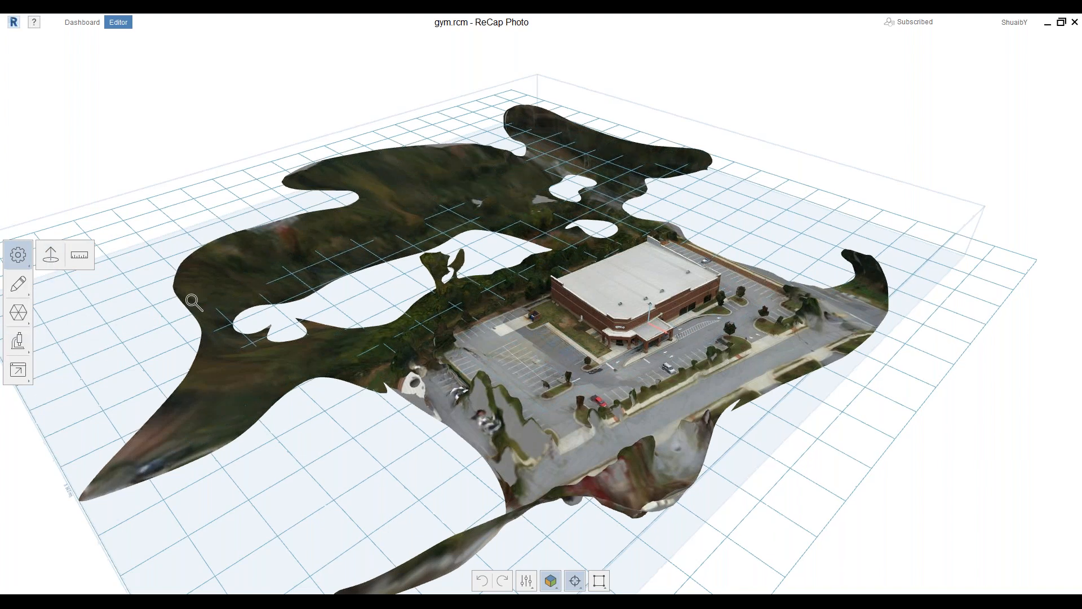
Orbit the gym to a lower viewing angle and show the export flyout
scroll(193, 302, "down", 5)
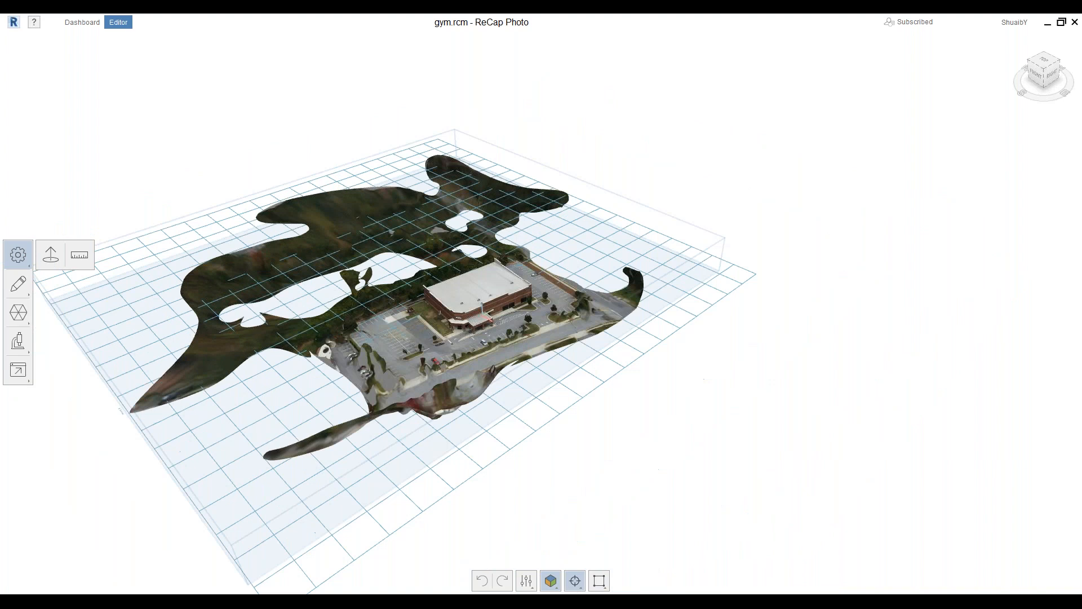
scroll(488, 323, "up", 9)
scroll(551, 409, "down", 3)
right_click_drag(551, 409, 524, 404)
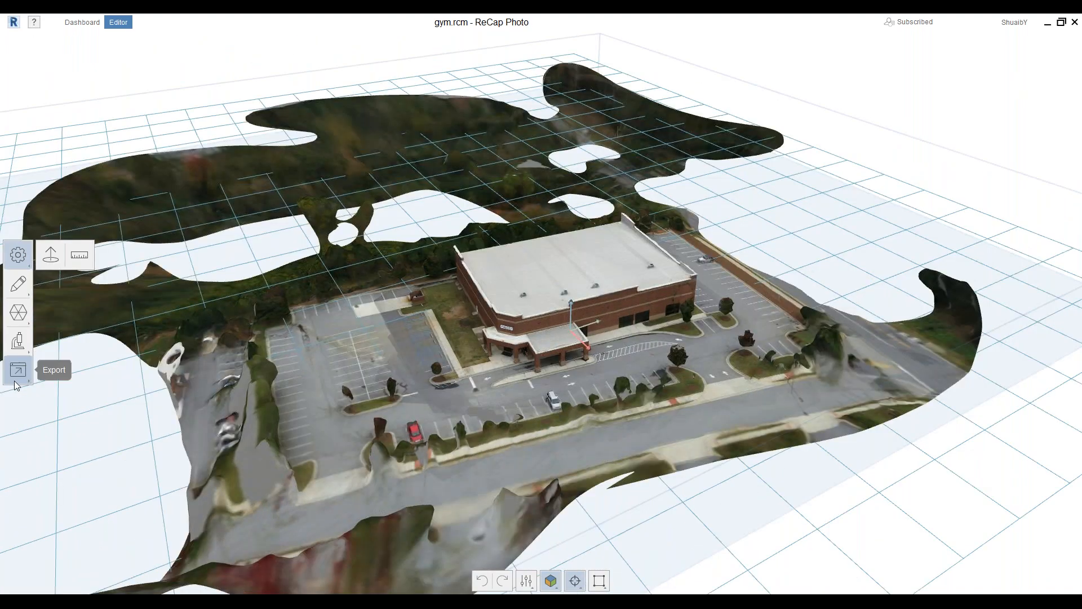
left_click(17, 370)
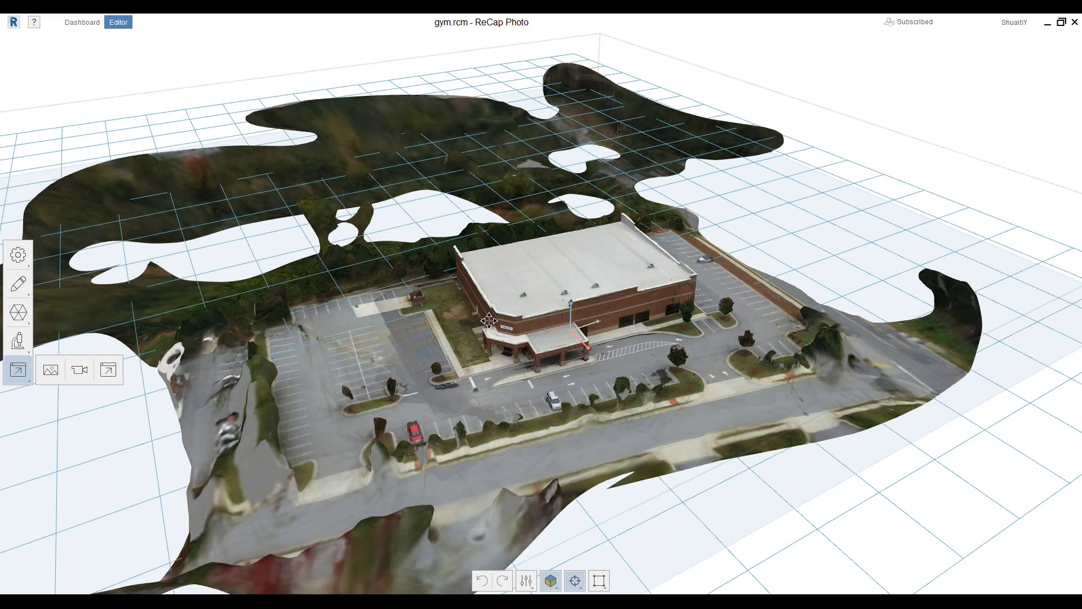
Orbit and zoom around the gym, viewing its right side, the parking lot and the roof
middle_click_drag(489, 321, 316, 330)
right_click_drag(614, 248, 497, 283)
scroll(361, 237, "up", 5)
scroll(528, 271, "up", 3)
scroll(497, 284, "up", 2)
scroll(500, 286, "down", 3)
right_click_drag(341, 367, 345, 369)
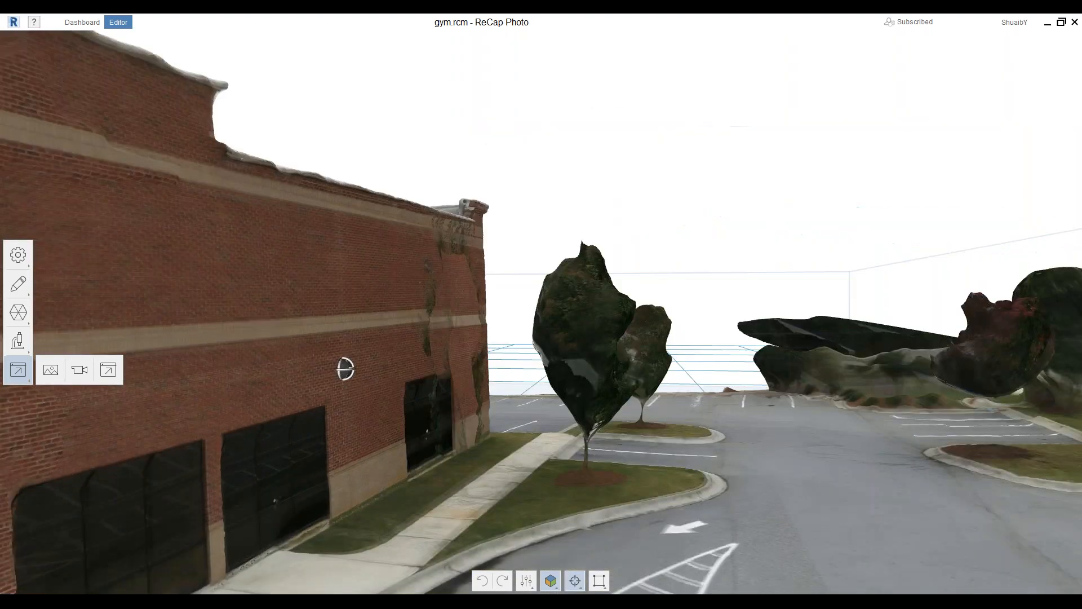
scroll(338, 343, "down", 2)
right_click_drag(416, 338, 406, 400)
scroll(443, 303, "up", 2)
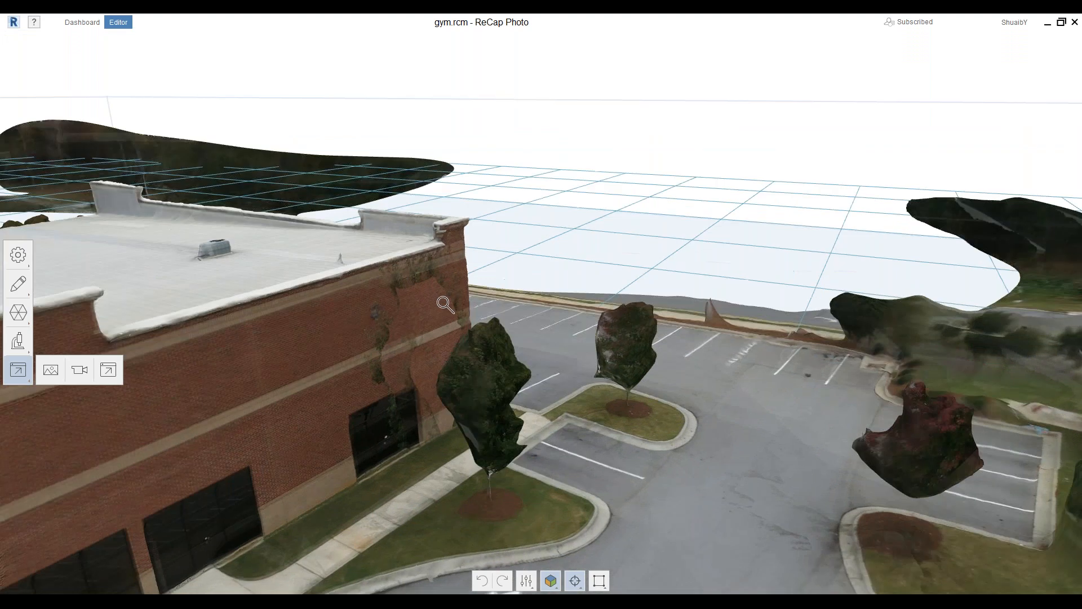
scroll(520, 225, "down", 4)
right_click_drag(395, 189, 258, 223)
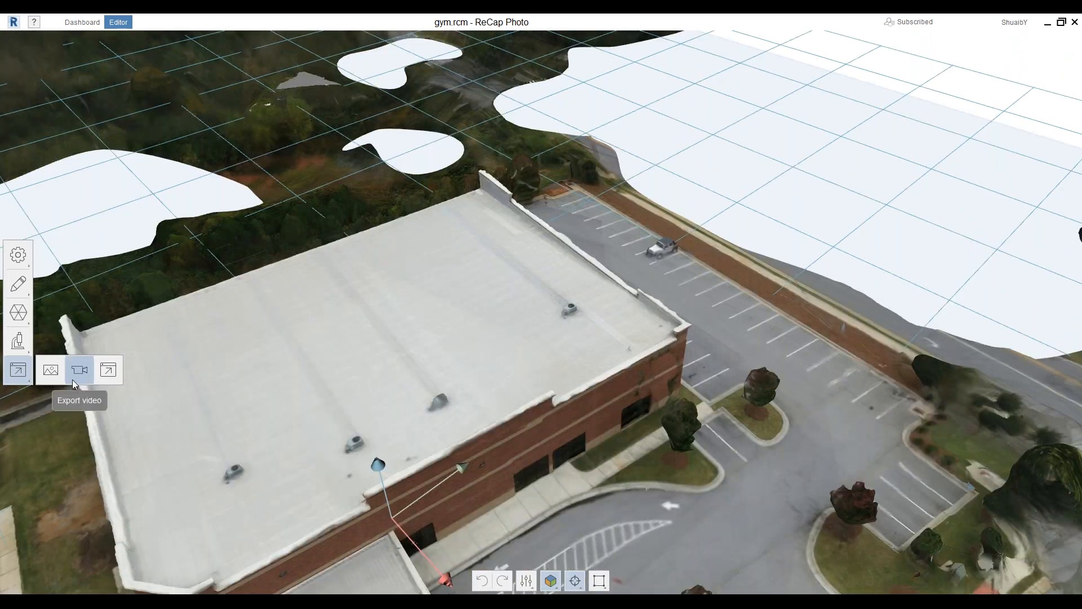
Open Export video at AVI, 1080p, Turntable, 15 seconds, and preview the turntable
left_click(41, 373)
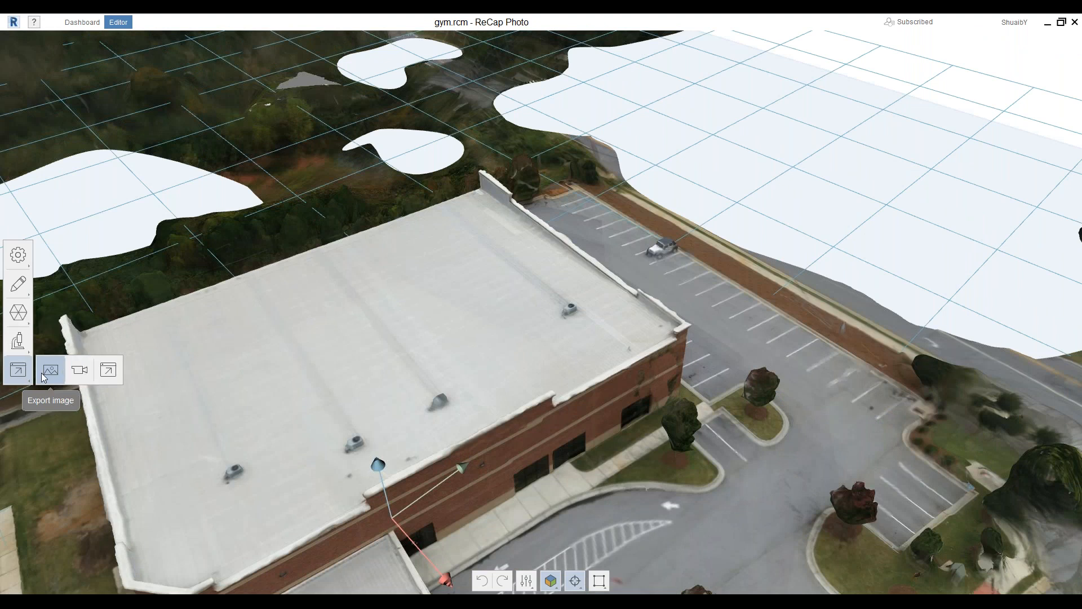
left_click(82, 370)
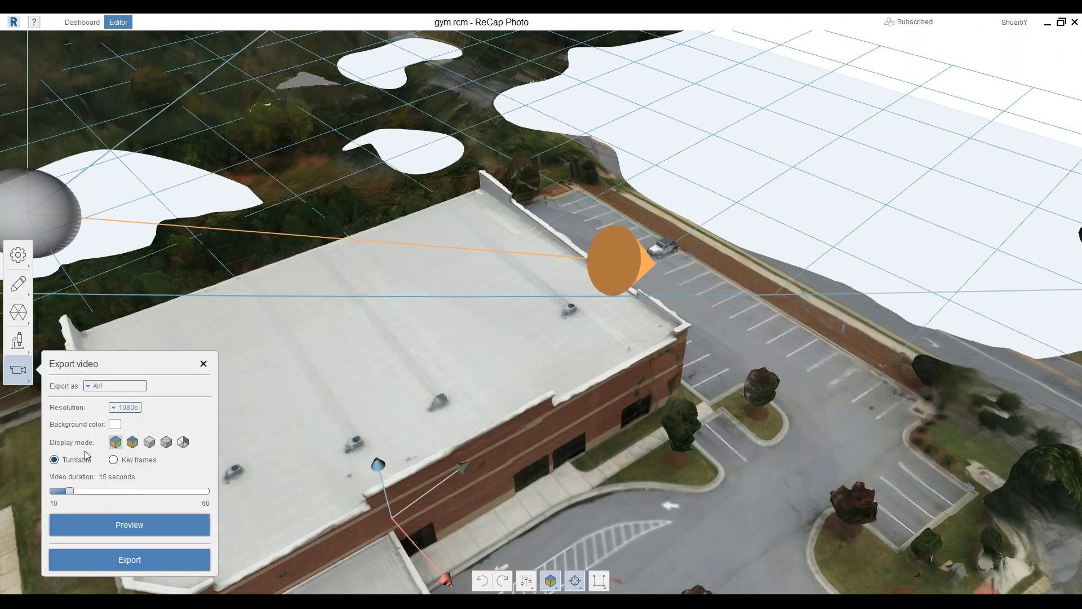
left_click(123, 460)
left_click(134, 525)
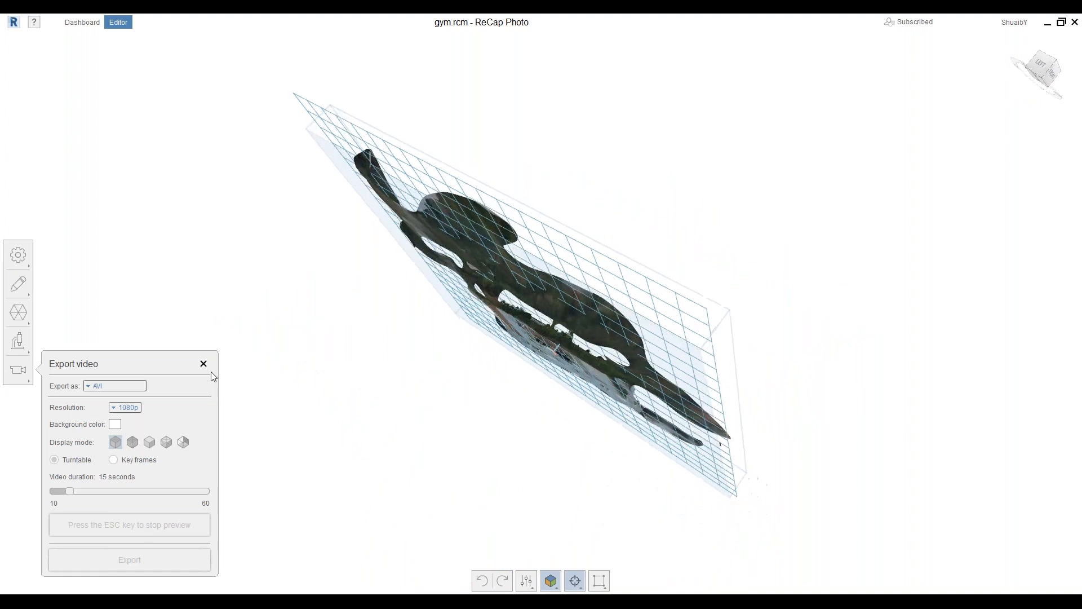
key("Escape")
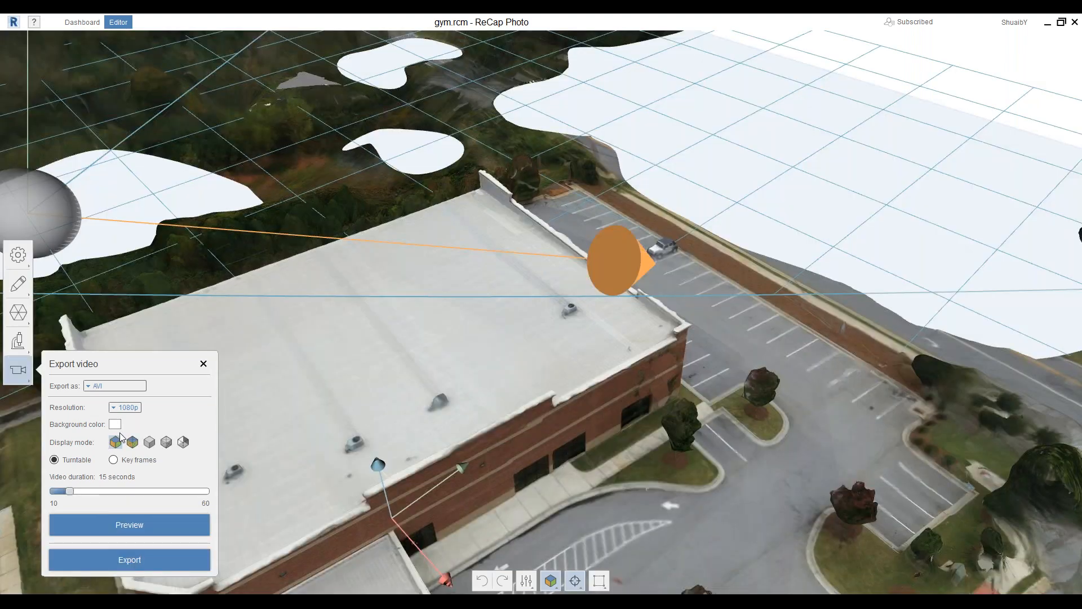
Switch to Key frames mode and mark the entrance and parking lot views as key frames
left_click(113, 461)
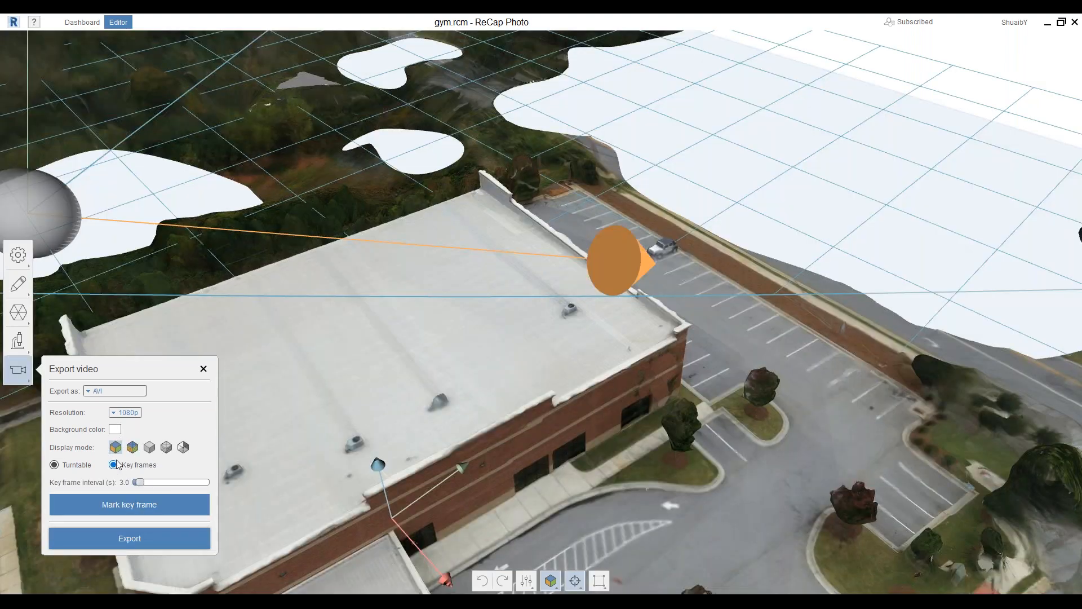
middle_click_drag(448, 335, 542, 130)
left_click(140, 504)
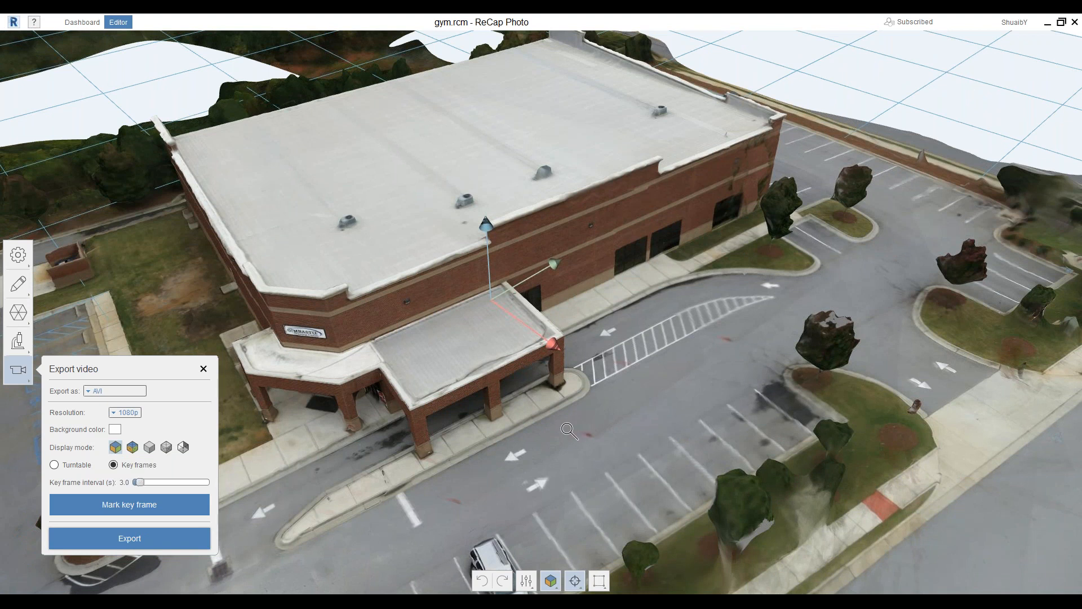
left_click(160, 505)
right_click_drag(414, 466, 435, 483)
left_click(107, 504)
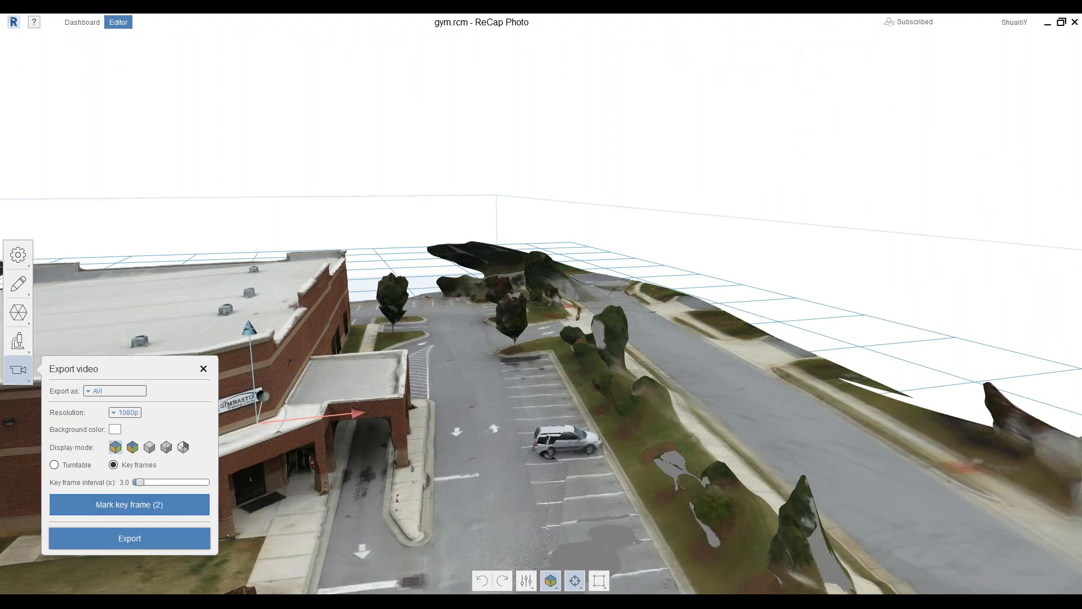
Orbit and zoom to frame the building front and a high view over the building
middle_click_drag(406, 439, 557, 370)
right_click_drag(430, 421, 749, 426)
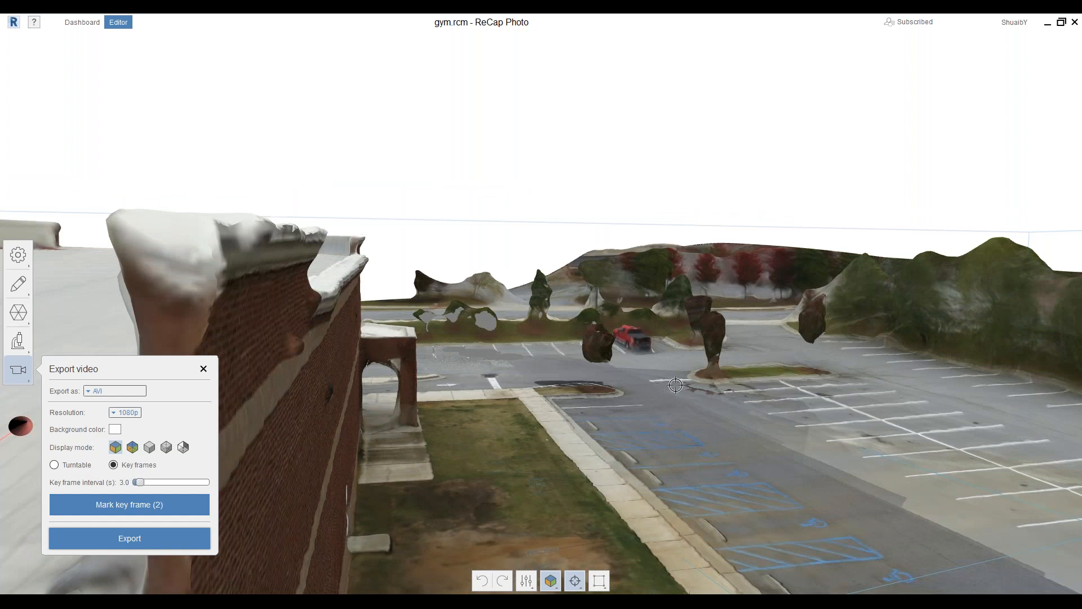
scroll(550, 434, "down", 3)
scroll(559, 373, "down", 3)
scroll(560, 372, "down", 3)
right_click_drag(520, 424, 512, 428)
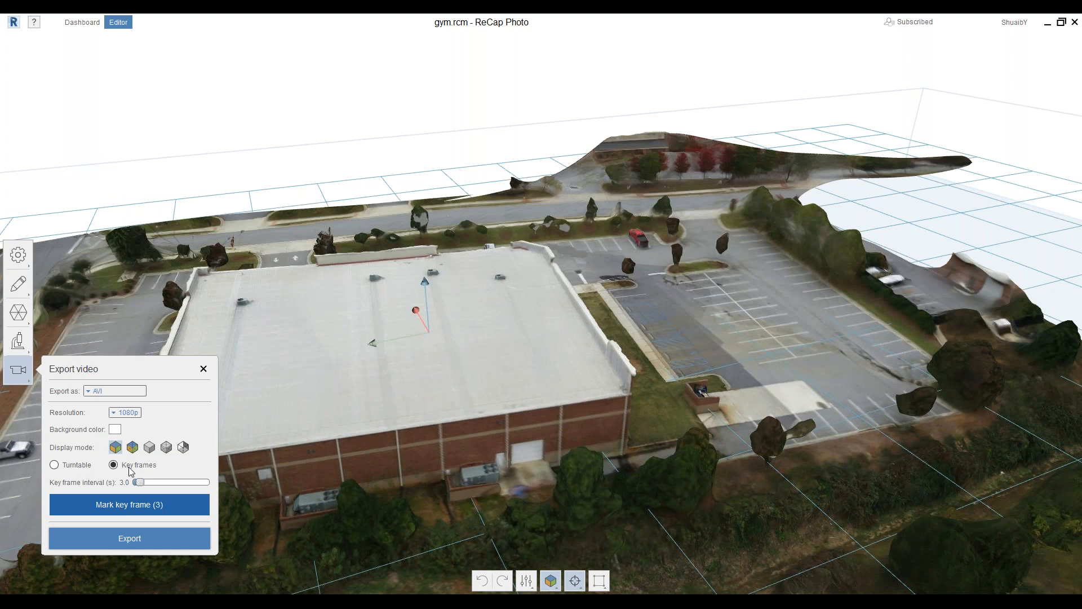
left_click(88, 391)
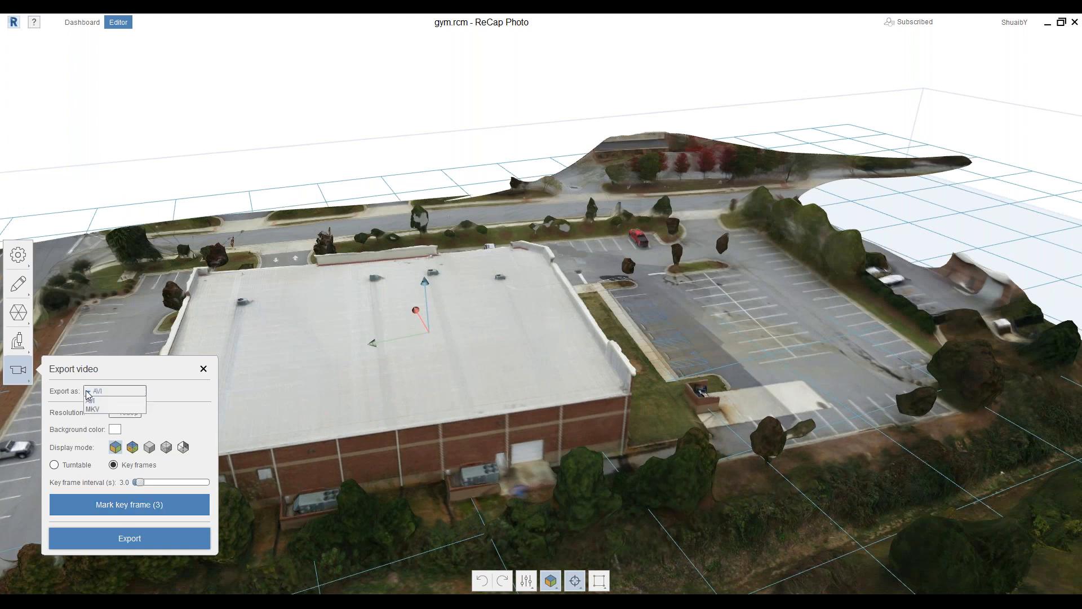
Keep AVI format, set the resolution to 720p, and start the video export
left_click(189, 392)
left_click(114, 413)
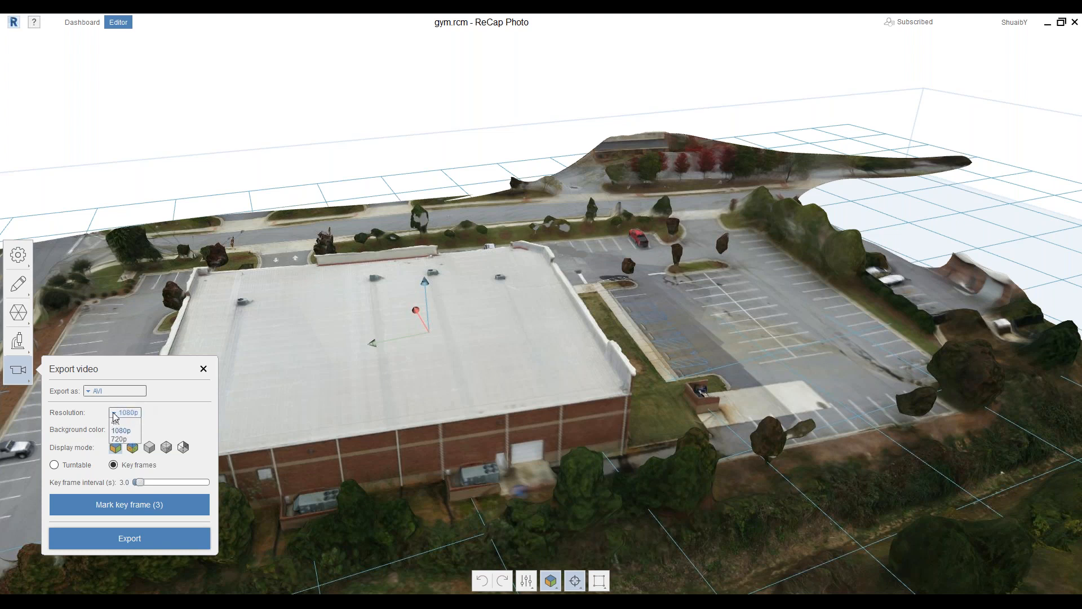
left_click(120, 439)
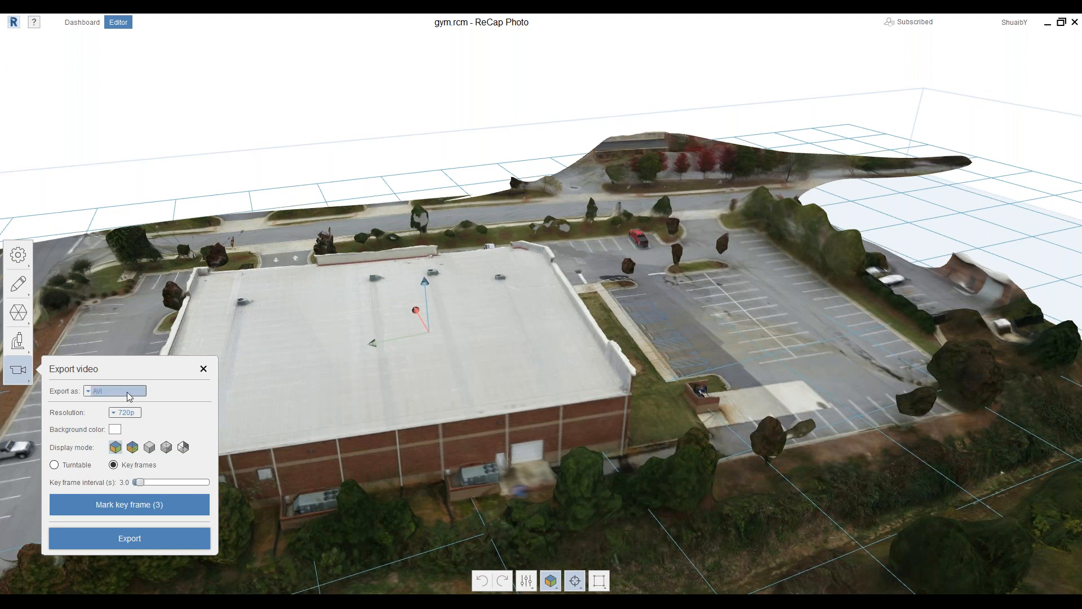
left_click(142, 539)
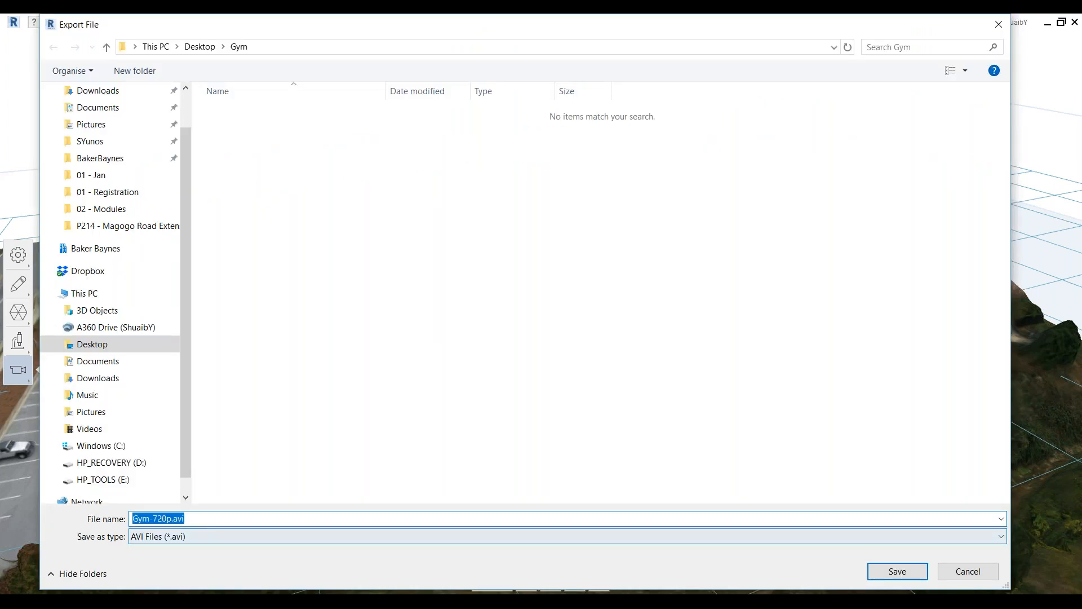
Save the video as Gym-720p.avi on the Desktop
left_click(73, 344)
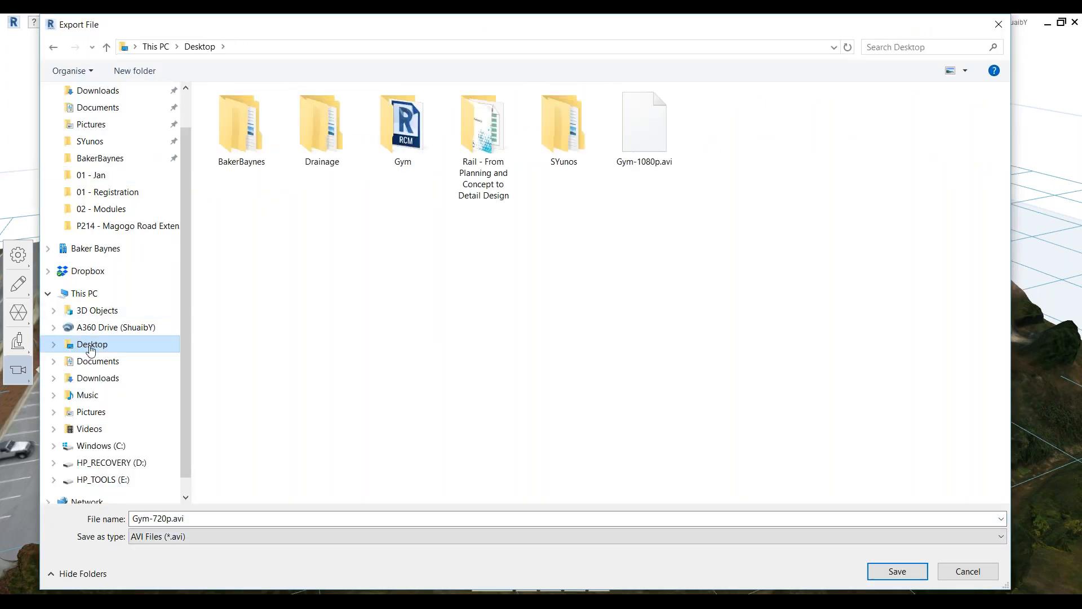
left_click(882, 569)
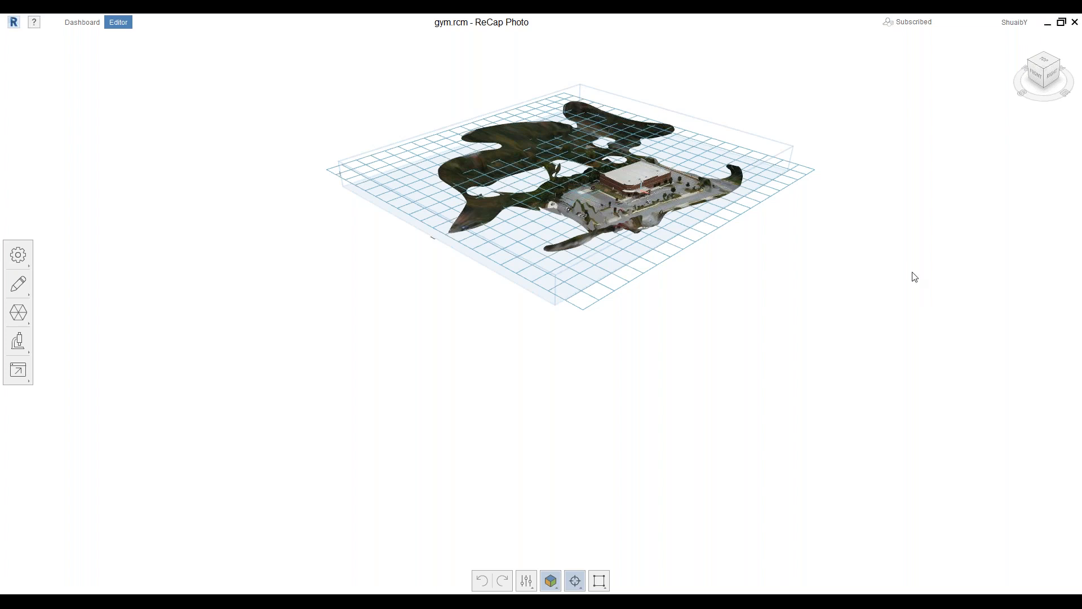
scroll(337, 234, "down", 4)
scroll(372, 208, "up", 6)
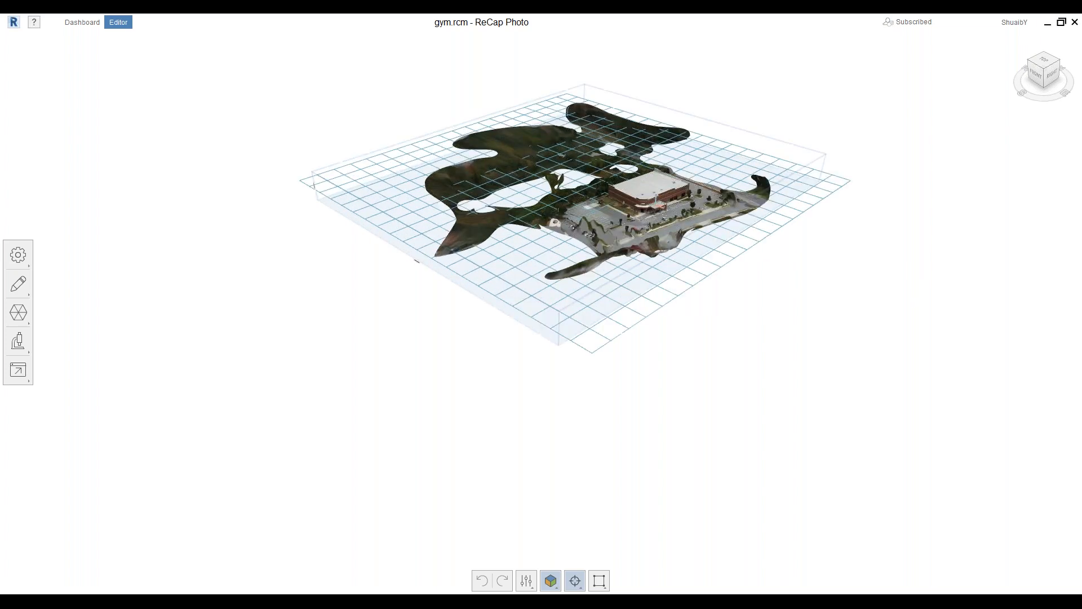
scroll(349, 191, "up", 3)
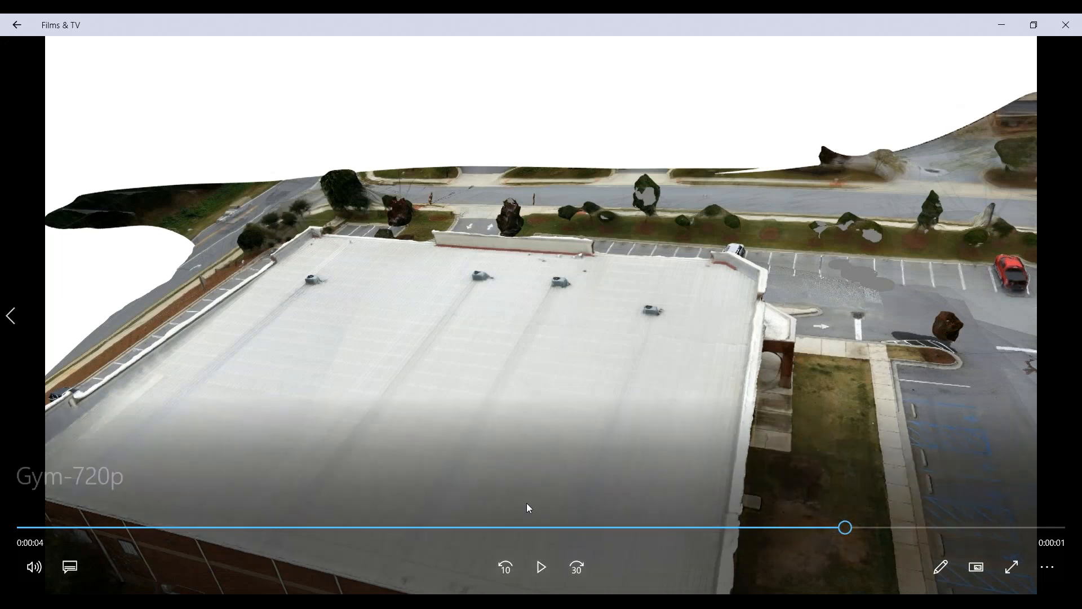
Rewind Gym-720p to the start, play it through, then replay it from the beginning
left_click_drag(844, 528, 19, 561)
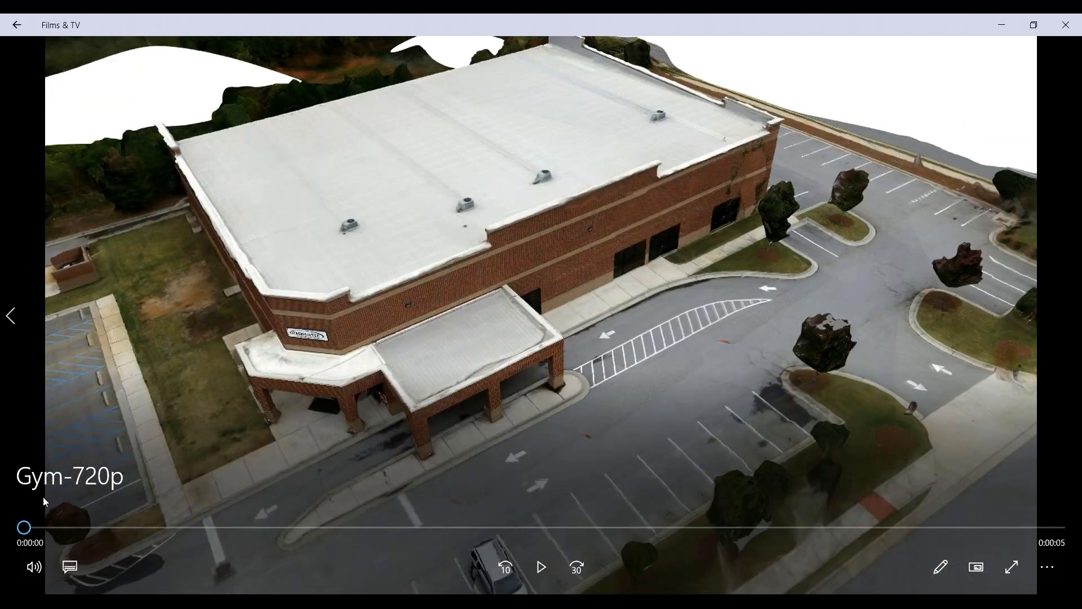
left_click(546, 565)
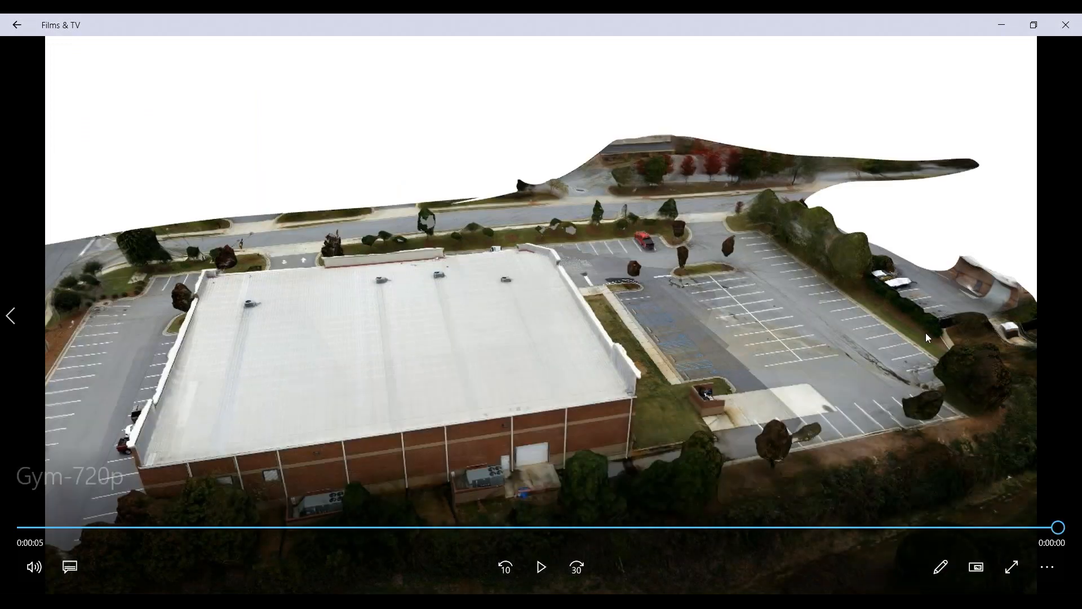
left_click(24, 530)
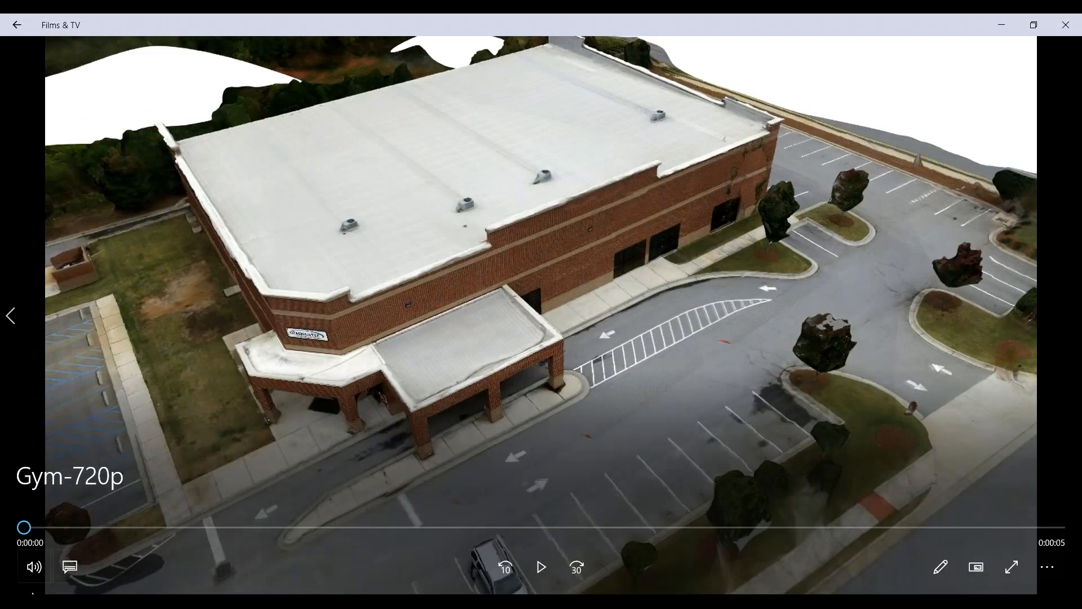
left_click(544, 567)
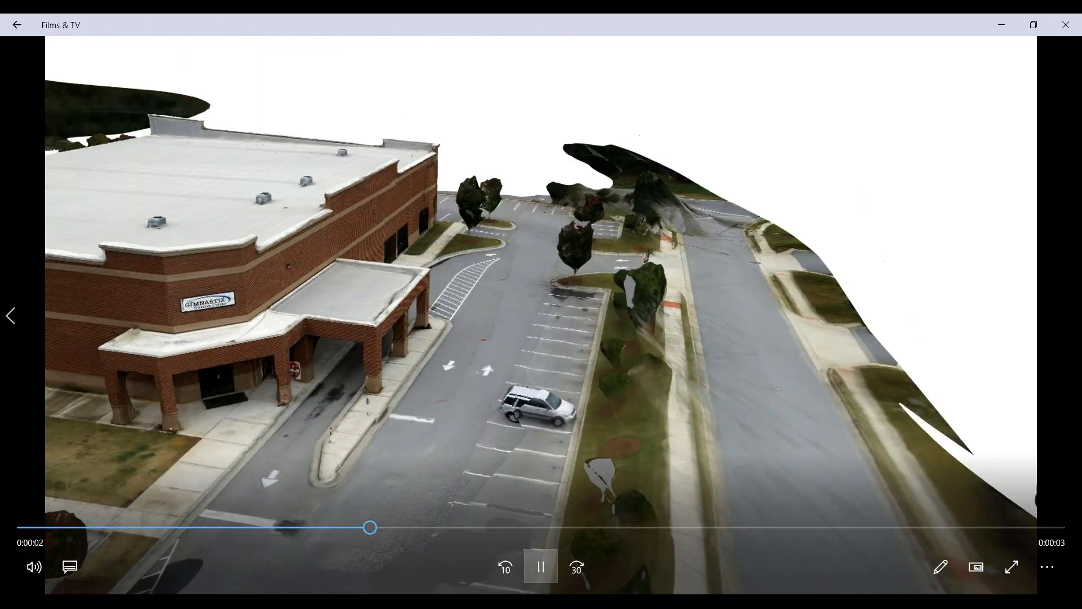